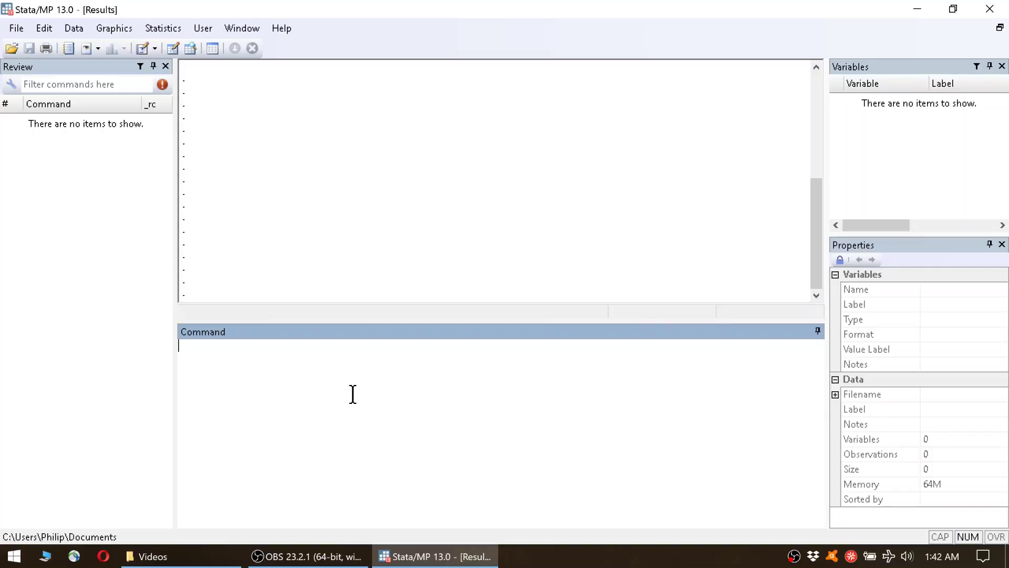
# Enter practice text in the Command window, then select and delete it.
pyautogui.write('hello!')
pyautogui.hotkey('ctrl', 'a')
pyautogui.press('BackSpace')
# Widen the command history panel and resize the variables panel and command entry area.
pyautogui.moveTo(176, 250); pyautogui.dragTo(199, 259)
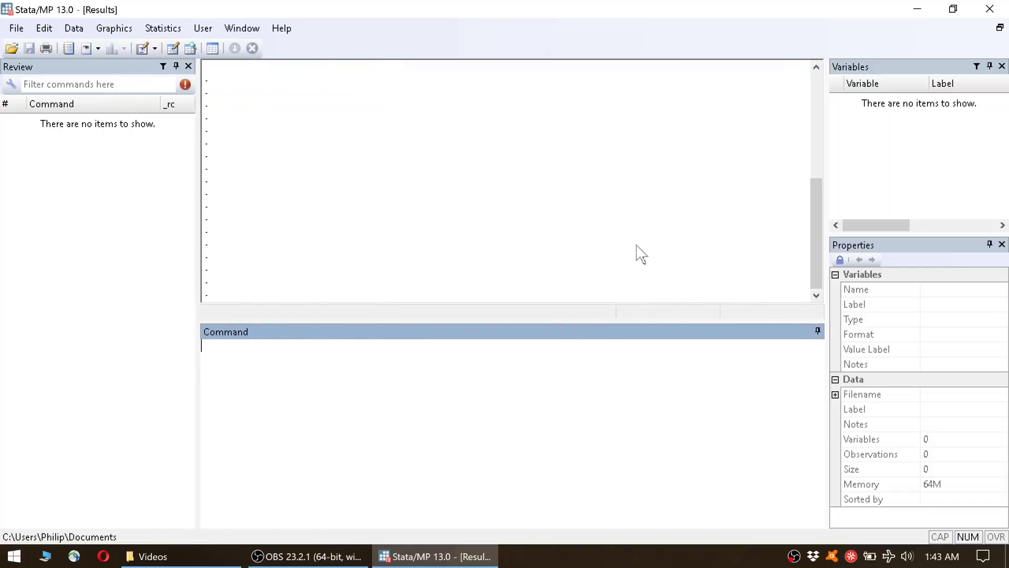
pyautogui.moveTo(824, 151); pyautogui.dragTo(826, 173)
pyautogui.moveTo(570, 317); pyautogui.dragTo(586, 301)
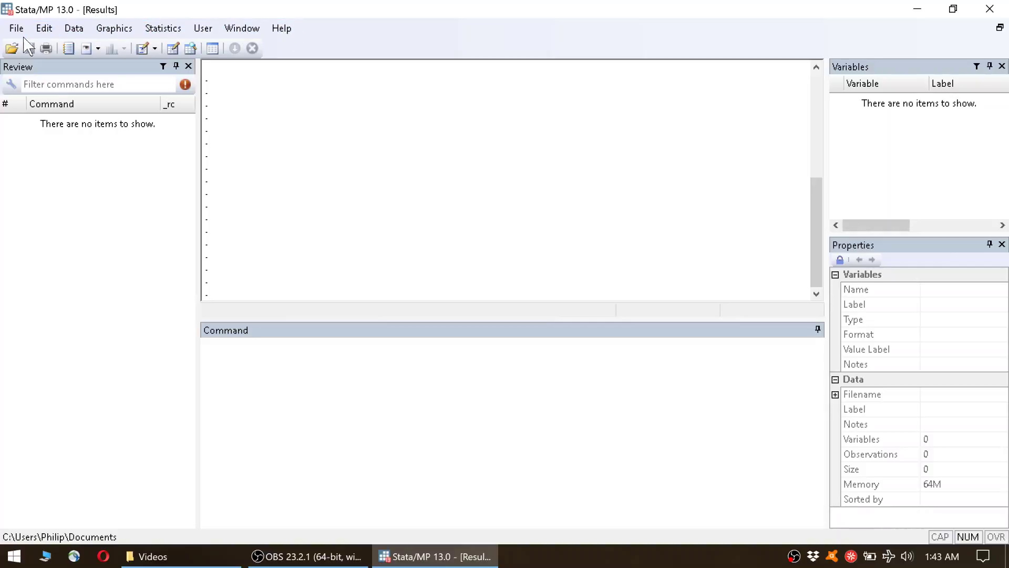
pyautogui.click(126, 30)
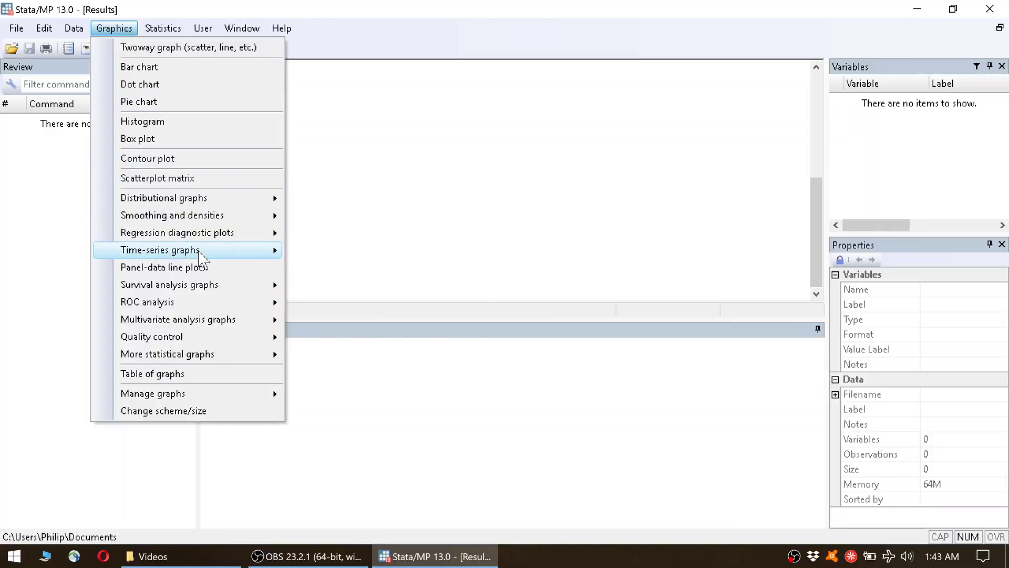
pyautogui.moveTo(201, 239)
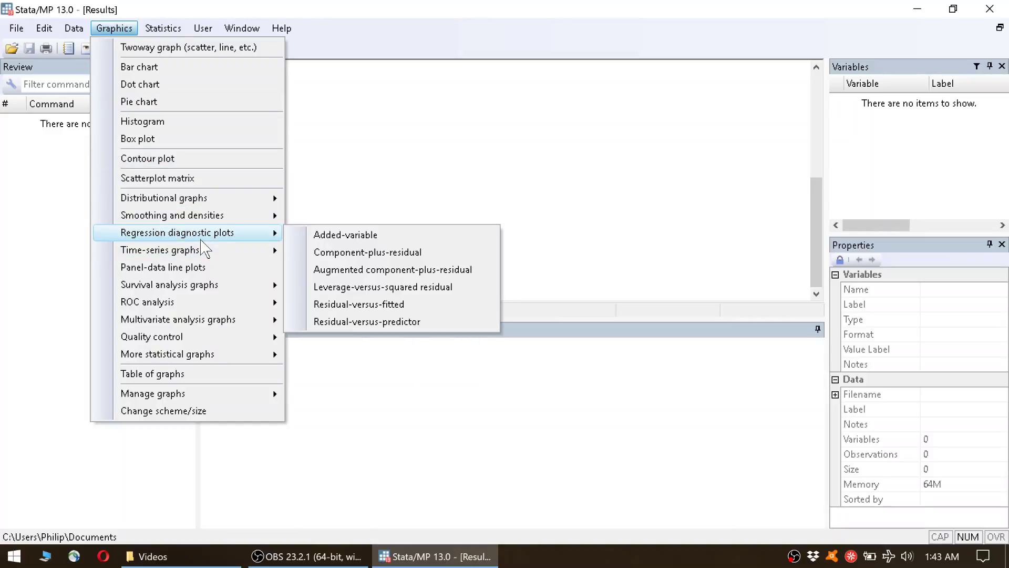
pyautogui.click(421, 171)
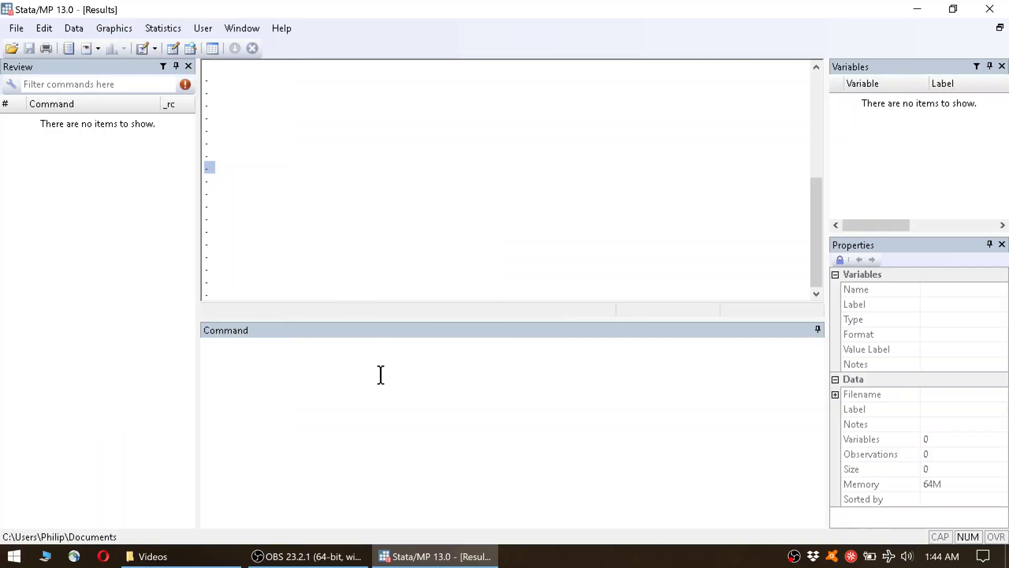
pyautogui.click(309, 378)
pyautogui.click(261, 397)
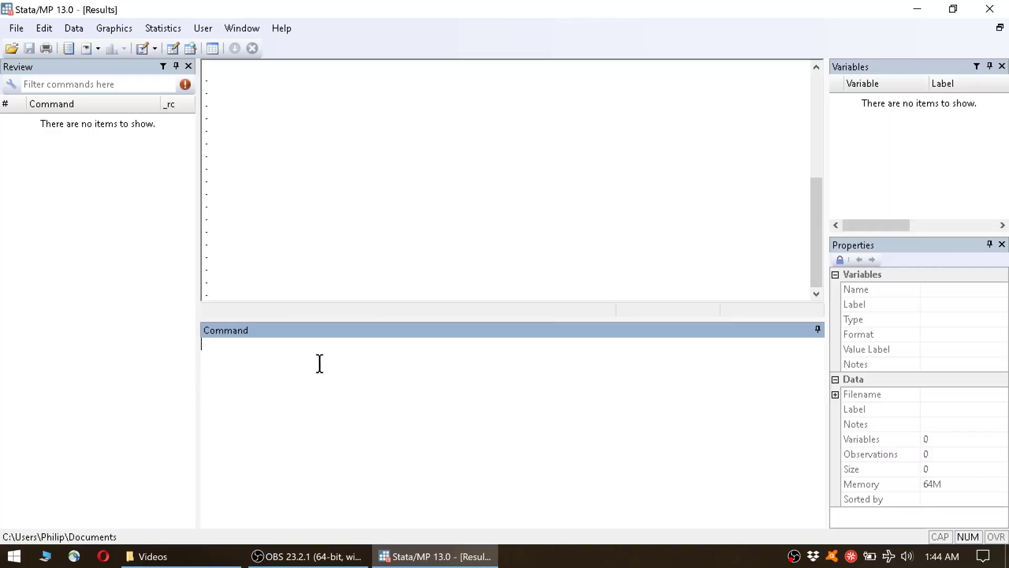
pyautogui.click(74, 28)
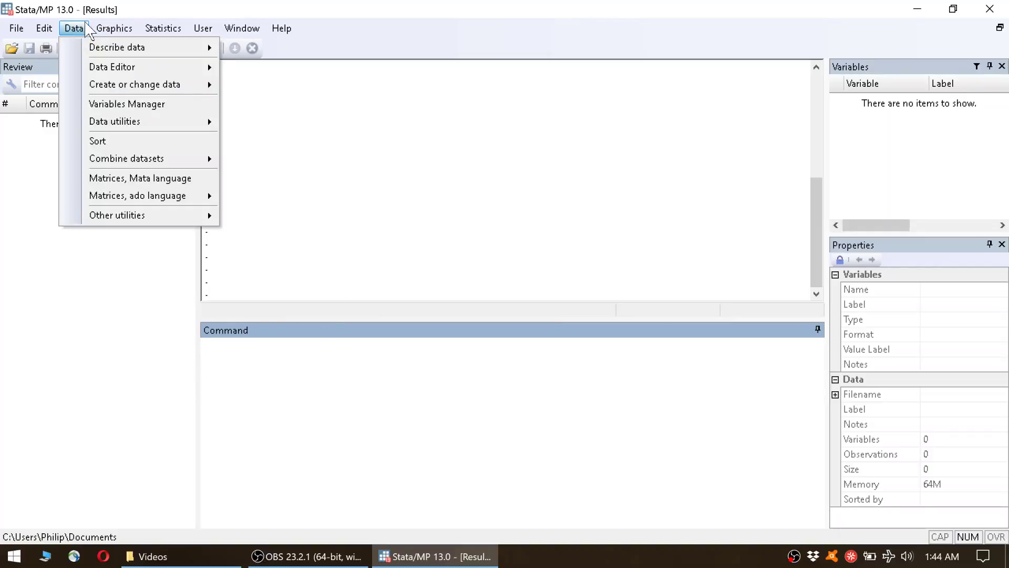
pyautogui.moveTo(108, 49)
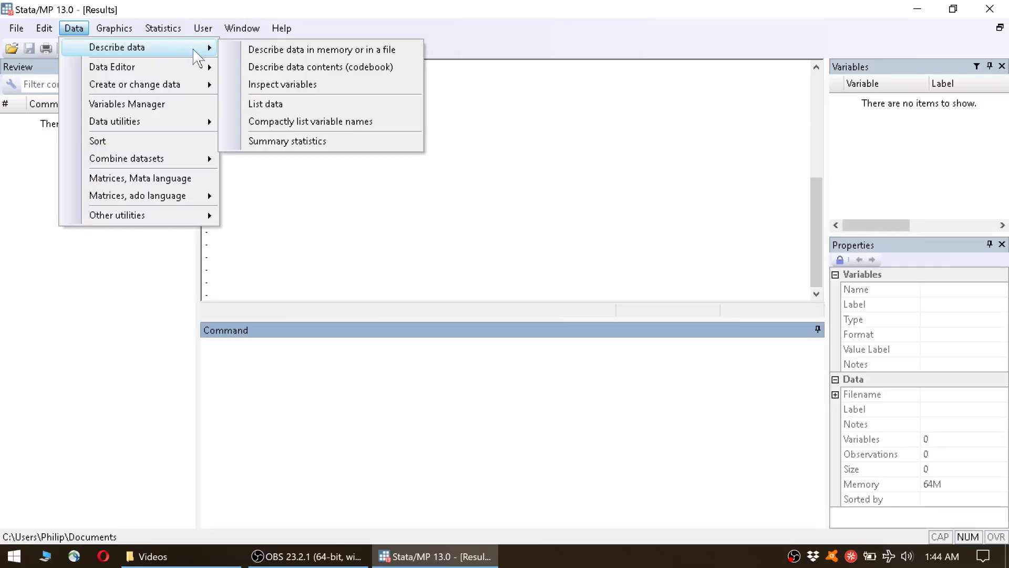
pyautogui.moveTo(119, 31)
pyautogui.moveTo(170, 30)
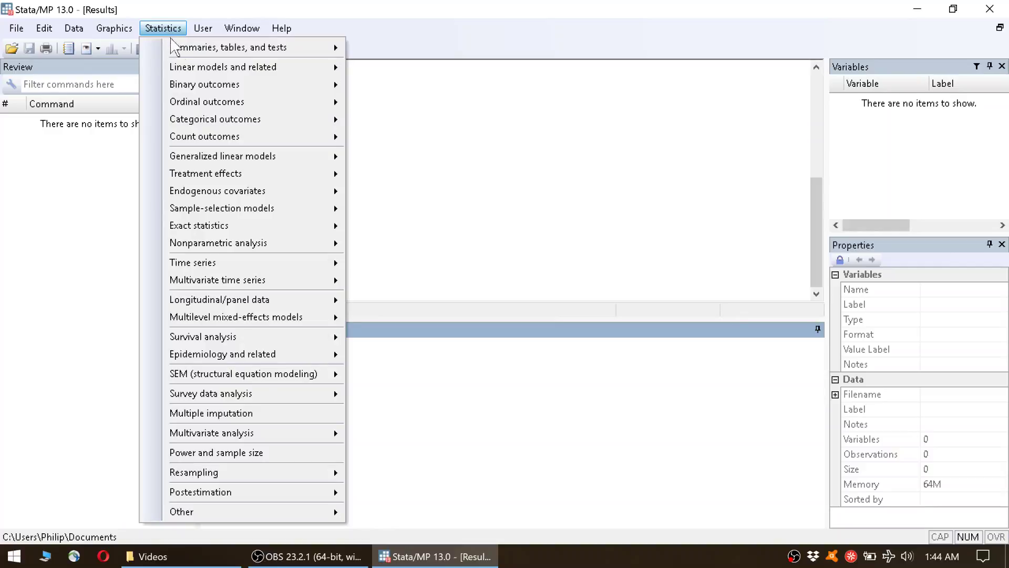
pyautogui.click(505, 441)
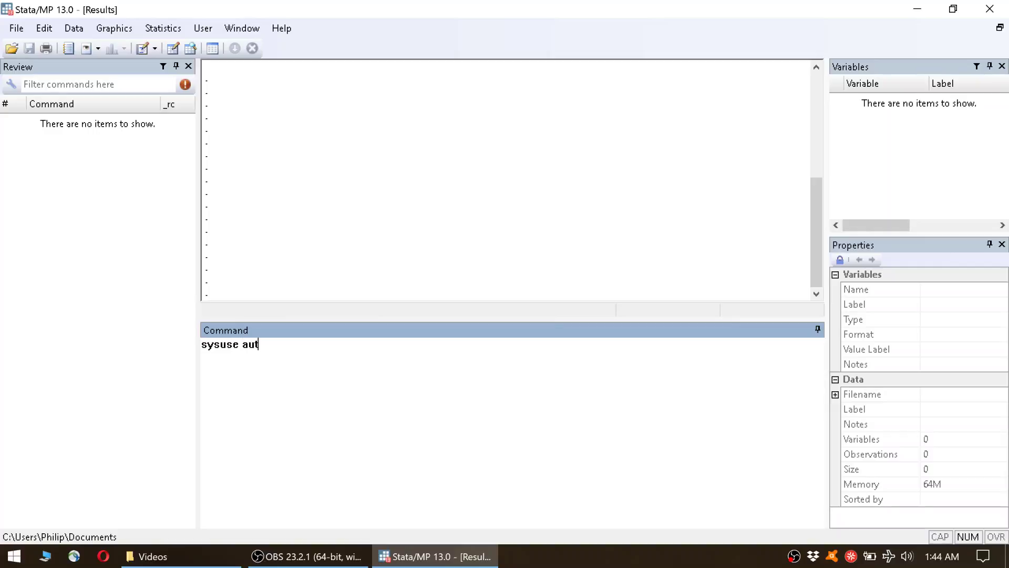
# Run sysuse auto to load the 1978 Automobile Data with 74 observations.
pyautogui.press('Return')
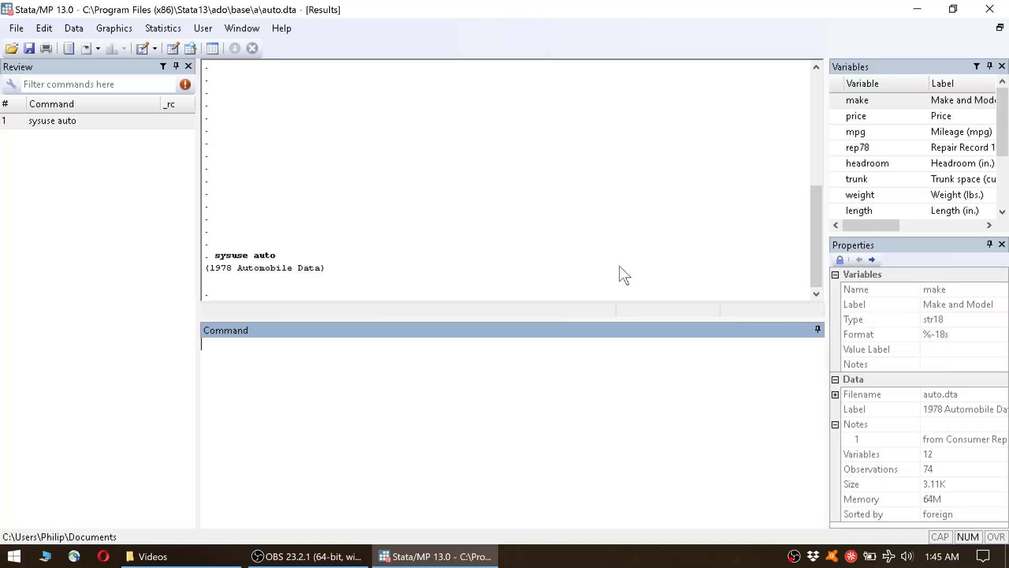
pyautogui.moveTo(206, 269); pyautogui.dragTo(342, 275)
pyautogui.click(342, 276)
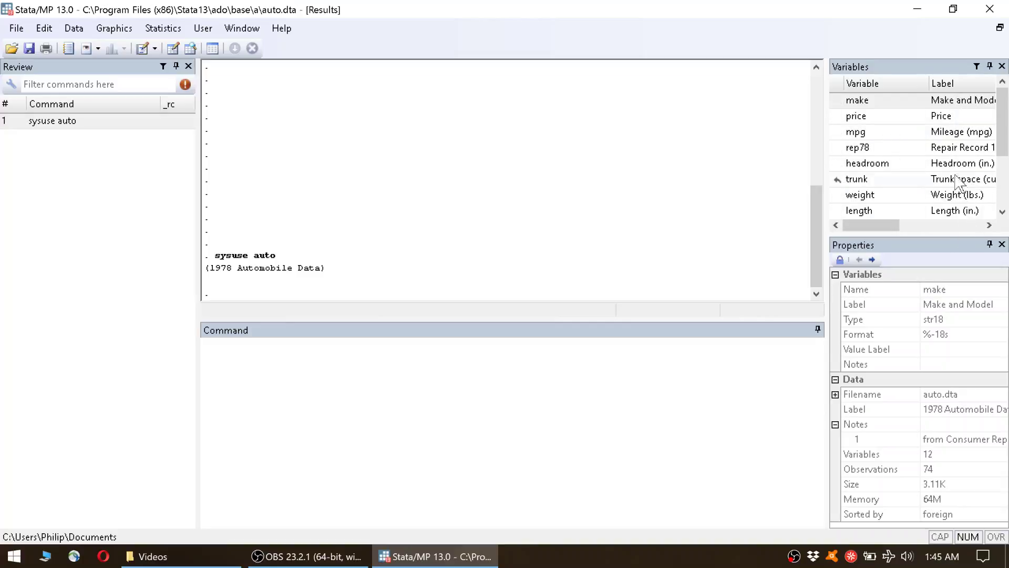
pyautogui.click(882, 117)
pyautogui.click(878, 134)
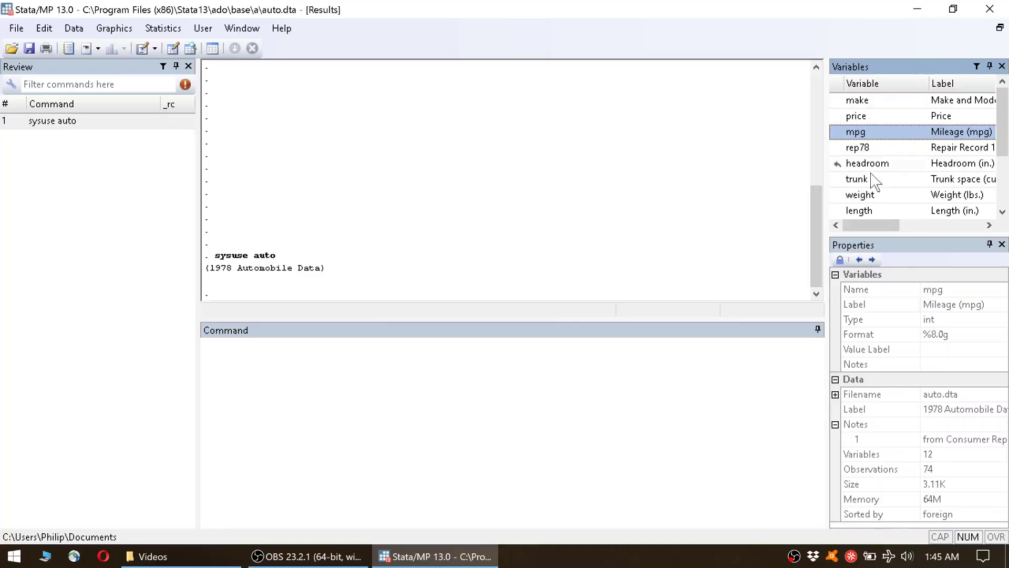
pyautogui.click(878, 104)
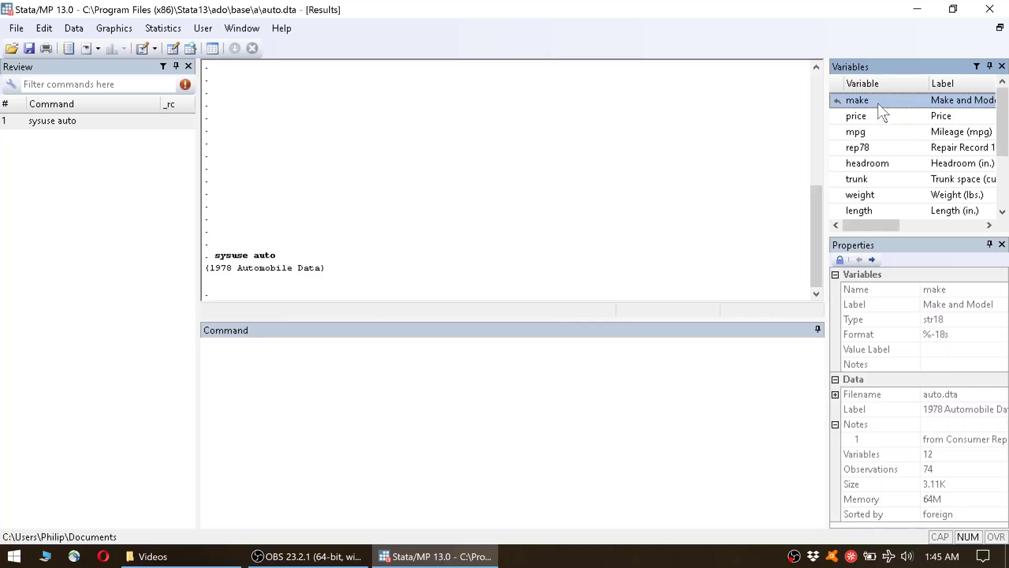
pyautogui.scroll(-2, 875, 123)
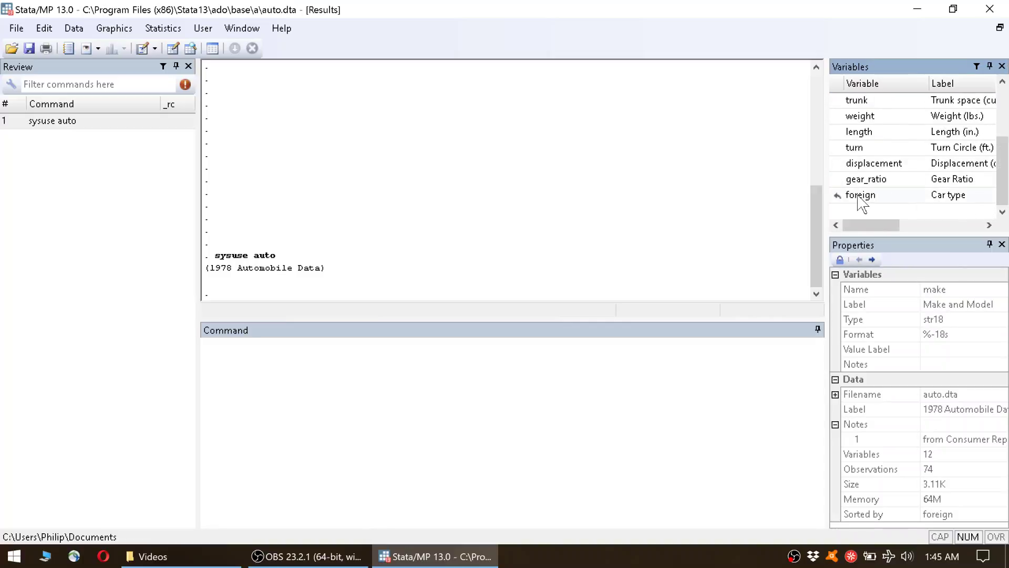
pyautogui.click(859, 196)
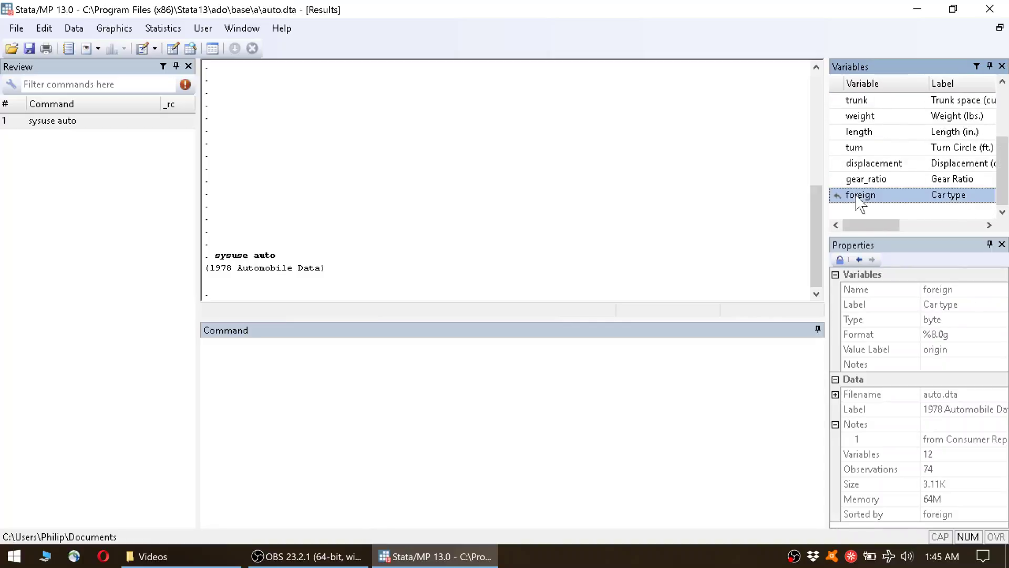
pyautogui.click(935, 485)
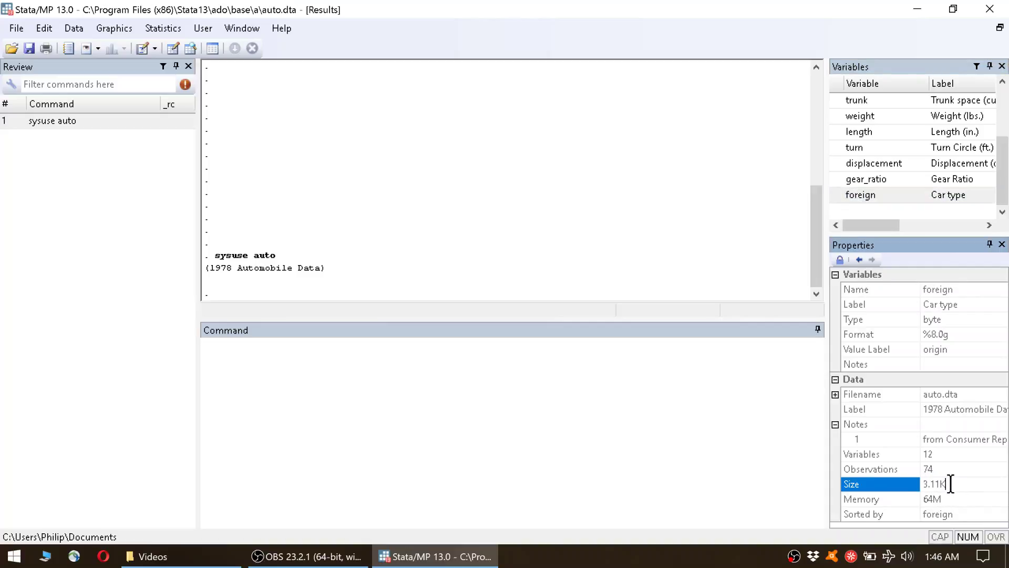
pyautogui.click(930, 484)
pyautogui.click(593, 402)
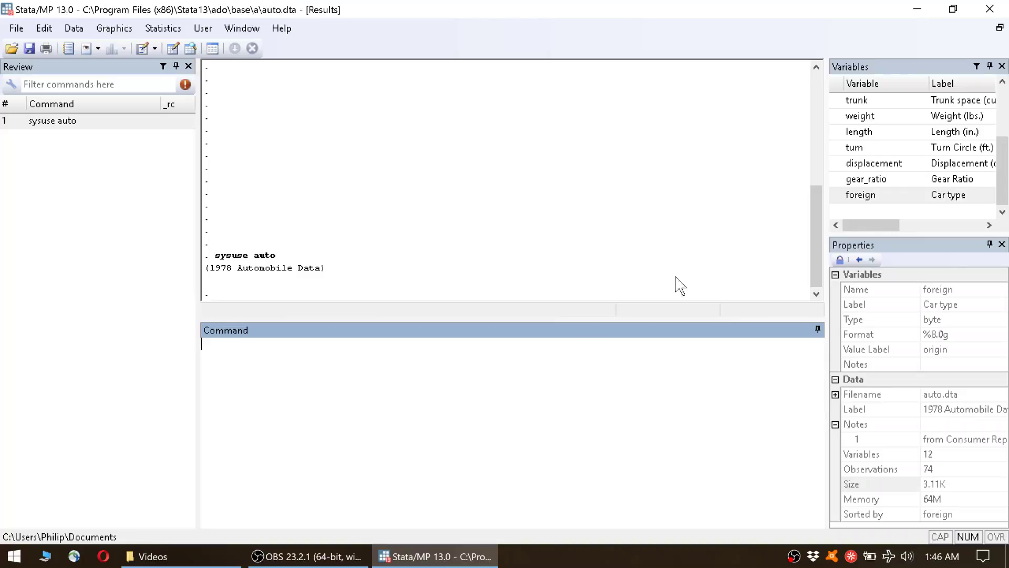
pyautogui.scroll(2, 967, 186)
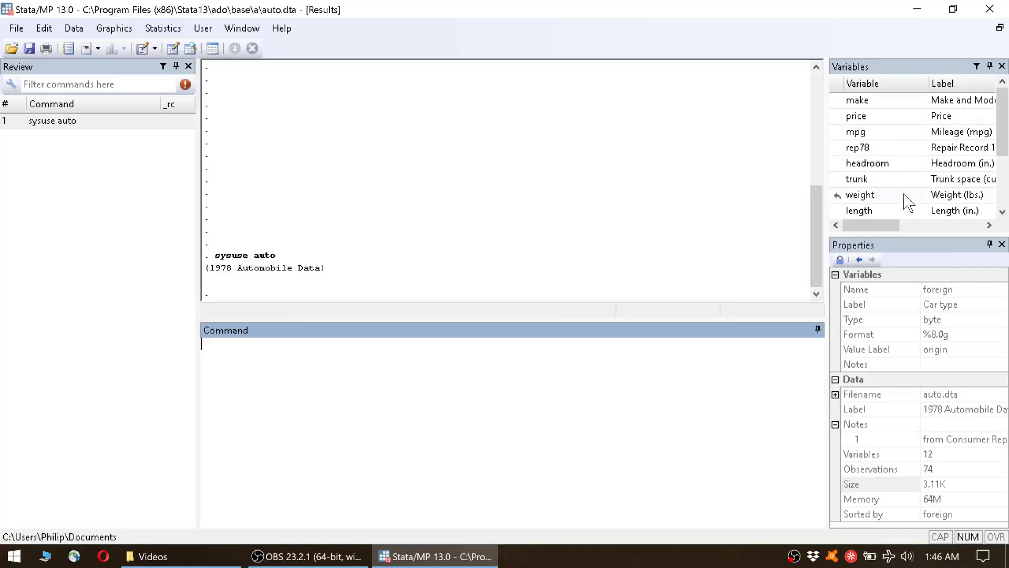
pyautogui.scroll(-2, 904, 194)
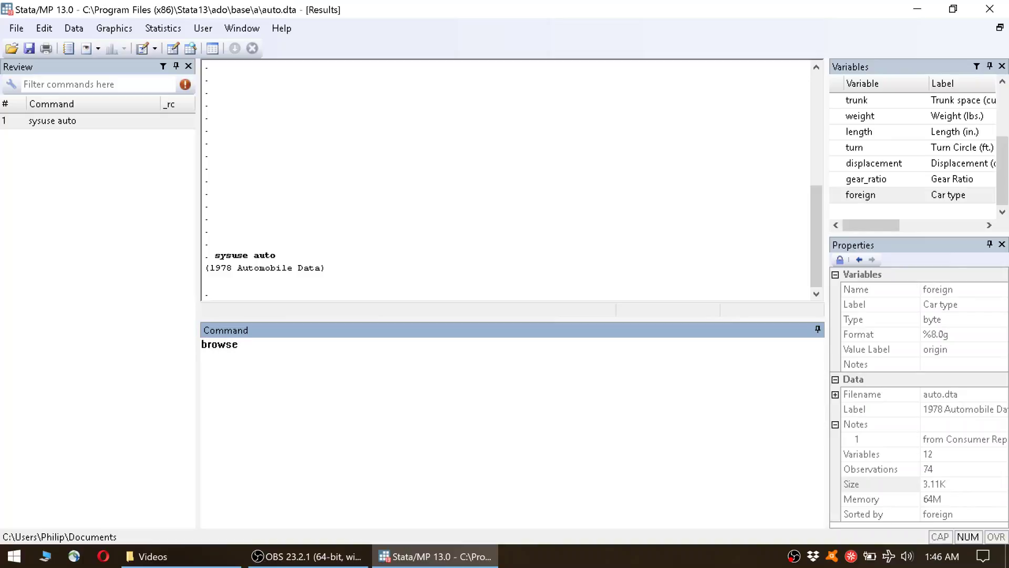
pyautogui.hotkey('ctrl', '8')
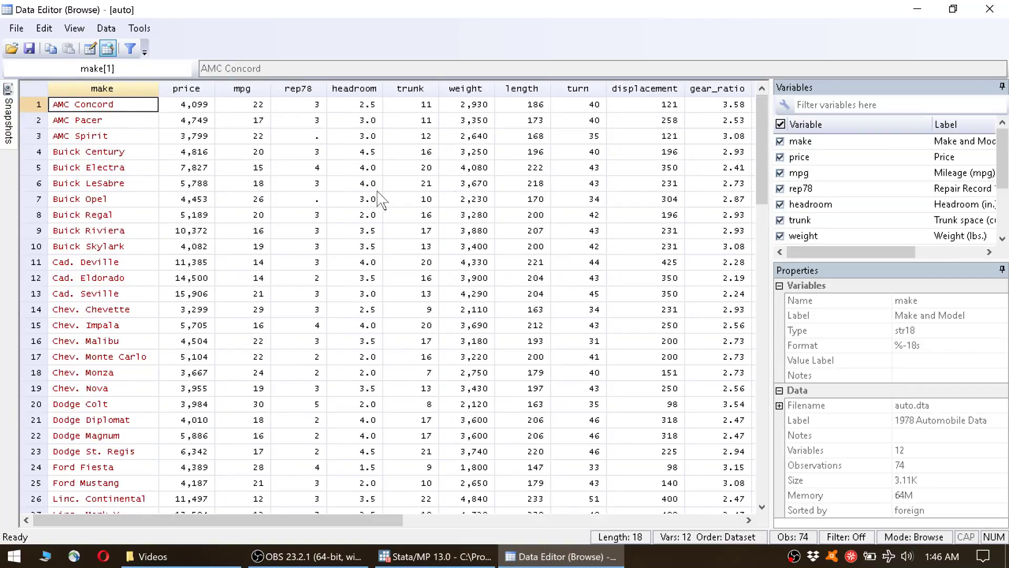
pyautogui.moveTo(769, 150); pyautogui.dragTo(736, 127)
pyautogui.click(191, 106)
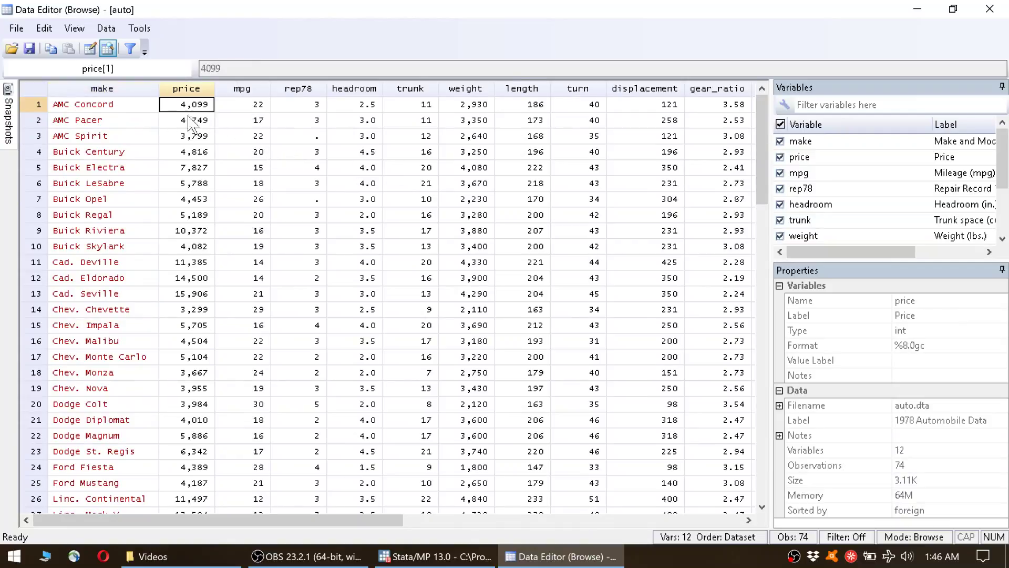
pyautogui.click(253, 107)
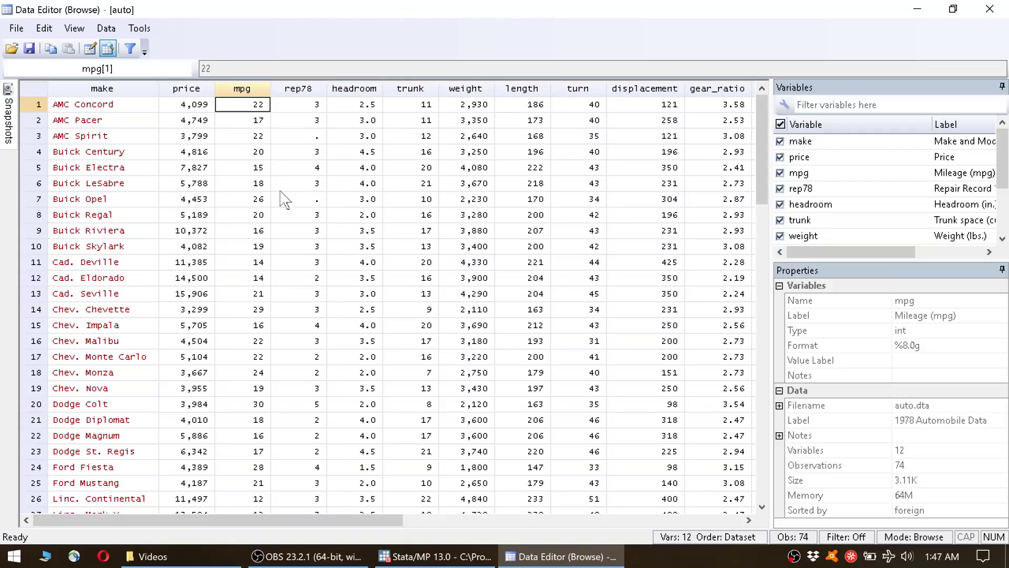
pyautogui.click(298, 108)
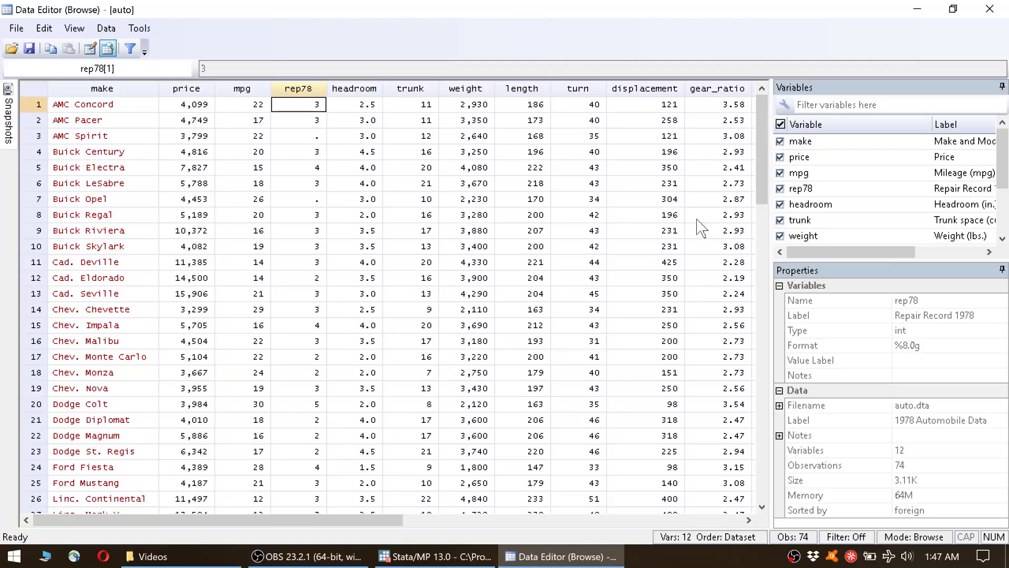
pyautogui.moveTo(350, 520); pyautogui.dragTo(419, 533)
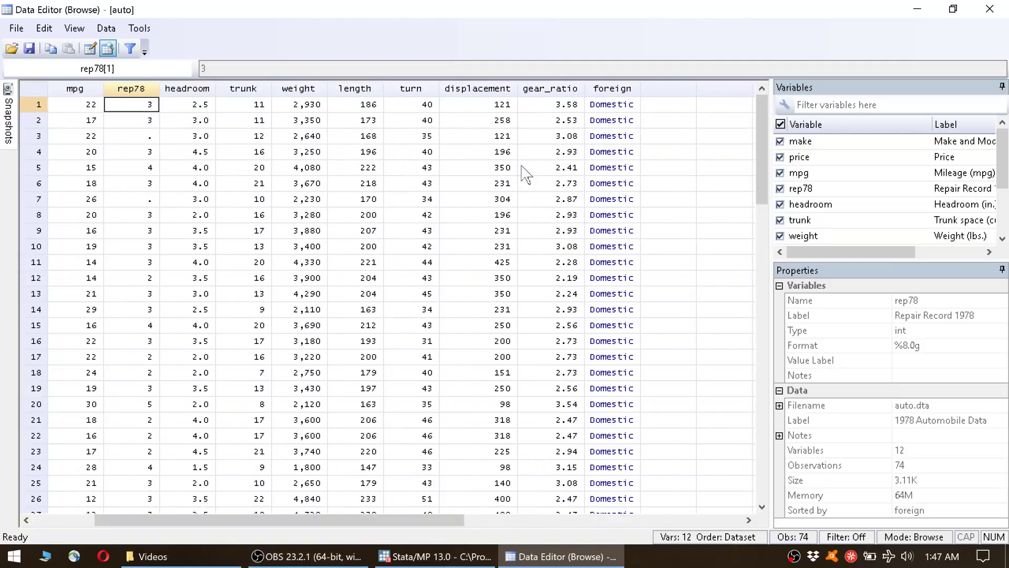
pyautogui.keyDown('shift'); pyautogui.click(488, 105); pyautogui.keyUp('shift')
pyautogui.click(496, 105)
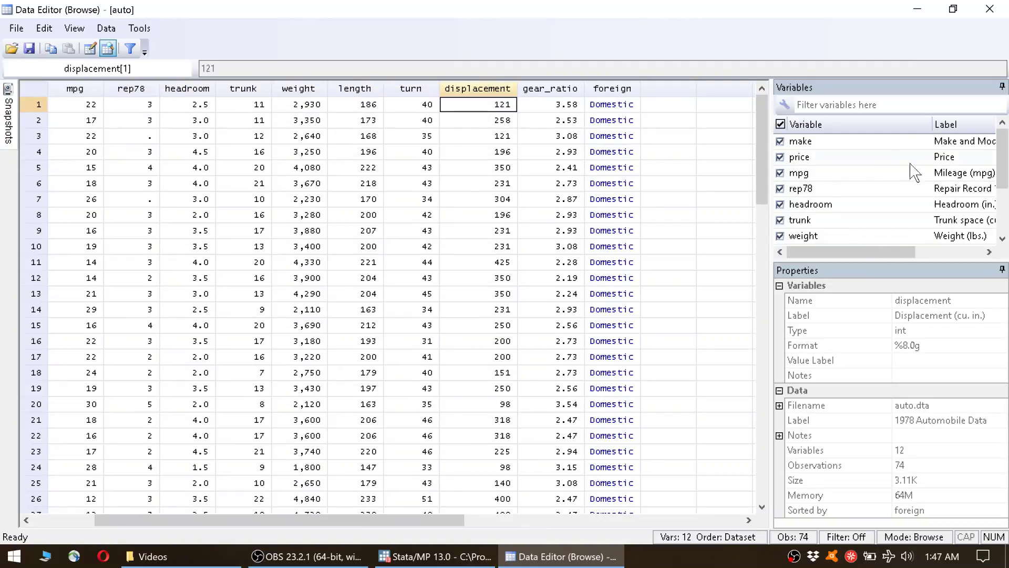
pyautogui.scroll(-2, 914, 179)
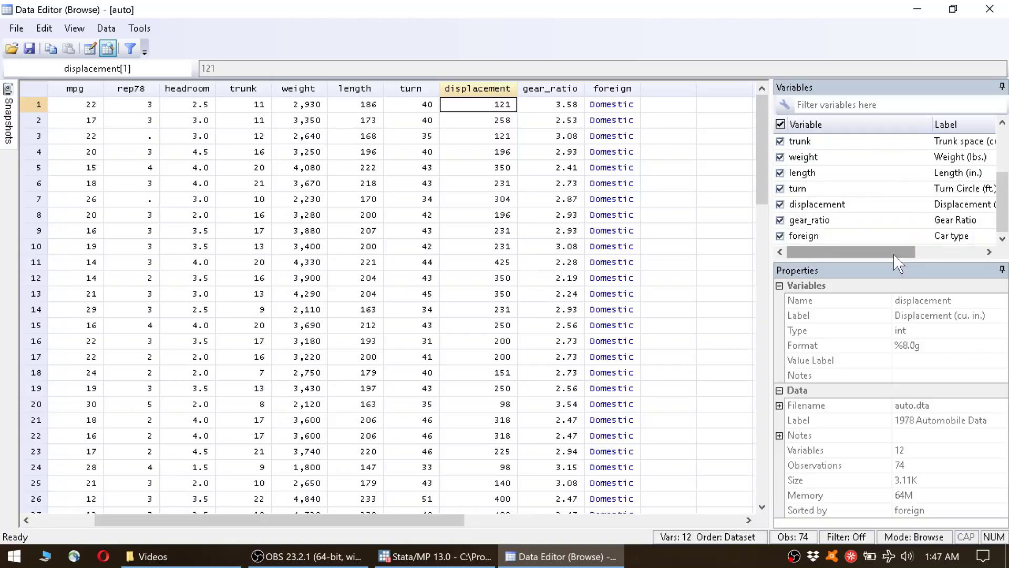
pyautogui.moveTo(890, 251)
pyautogui.mouseDown()
pyautogui.moveTo(930, 255)
pyautogui.moveTo(889, 265)
pyautogui.mouseUp()
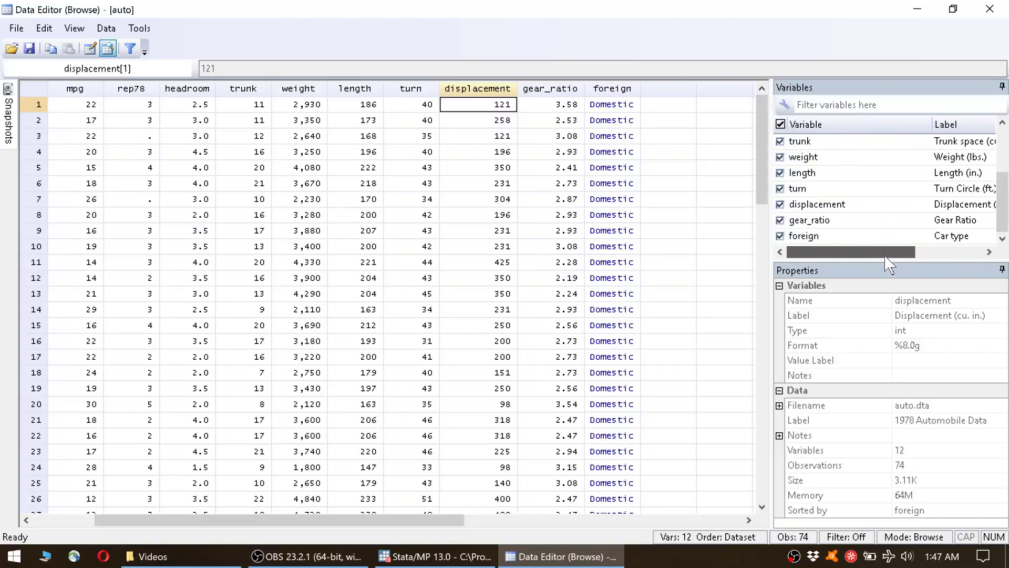
pyautogui.click(558, 105)
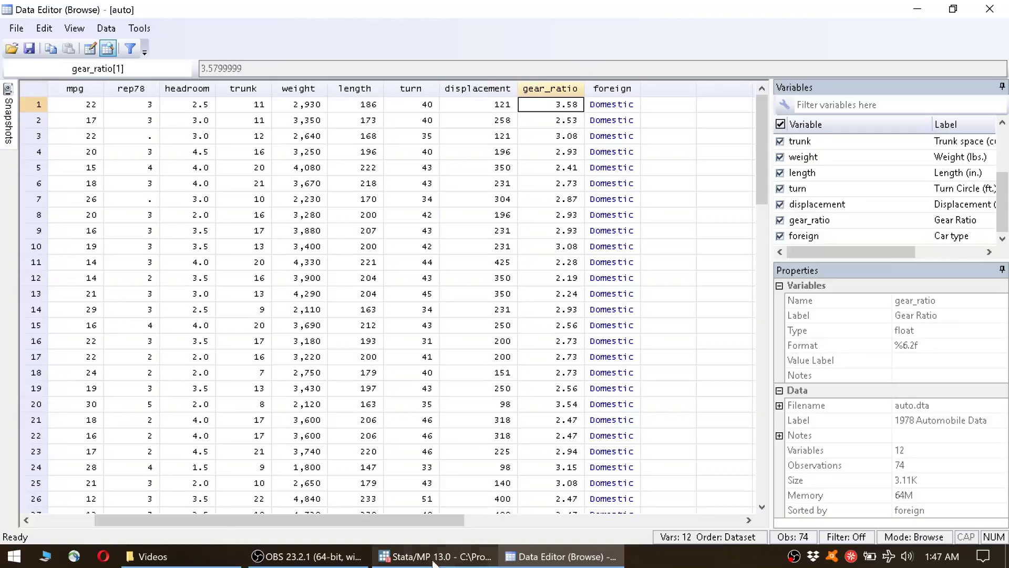
pyautogui.moveTo(426, 526); pyautogui.dragTo(300, 526)
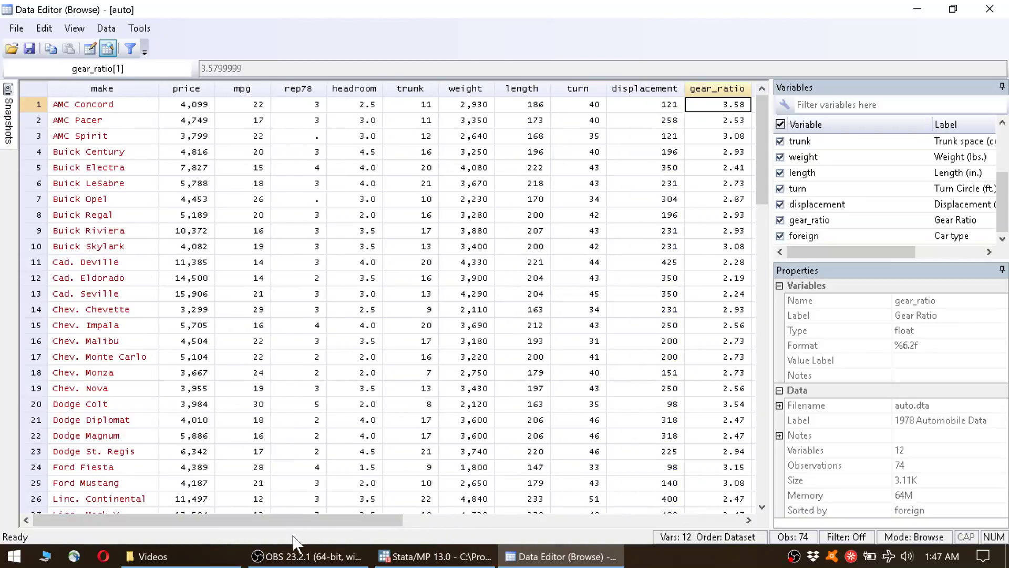
pyautogui.scroll(-1, 179, 288)
pyautogui.scroll(1, 122, 168)
pyautogui.click(111, 123)
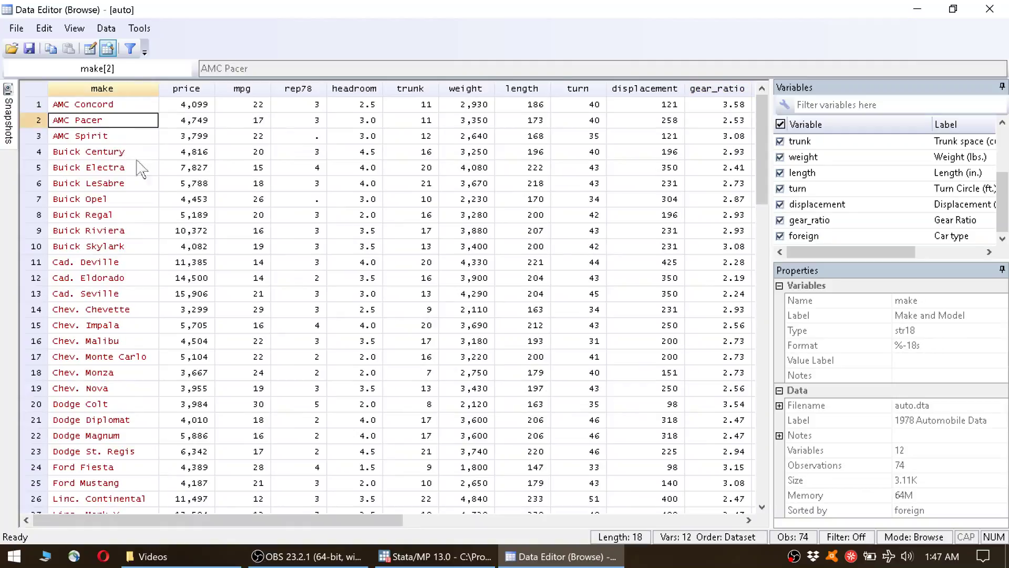
pyautogui.click(153, 166)
pyautogui.click(205, 156)
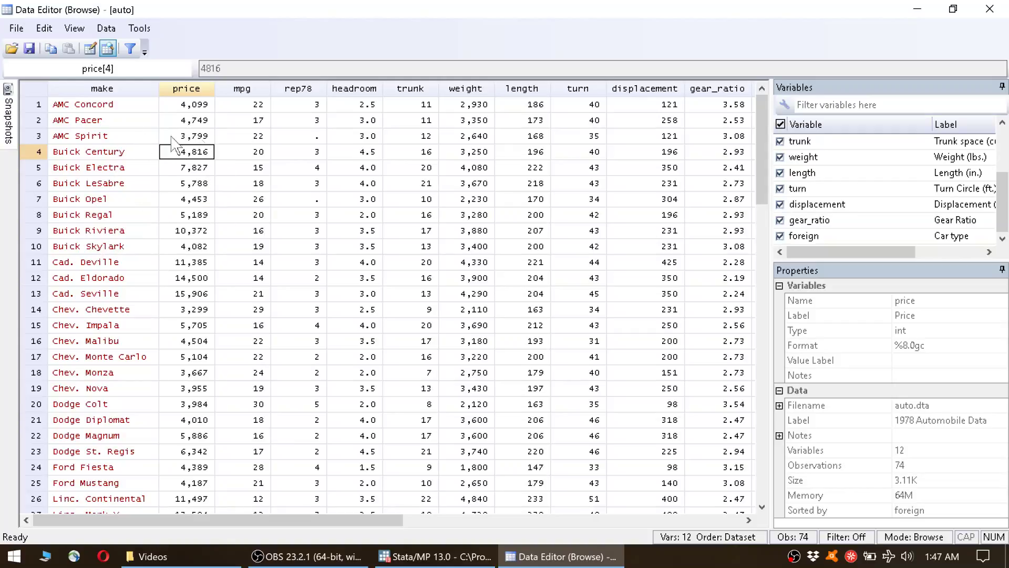
pyautogui.click(287, 216)
pyautogui.click(398, 248)
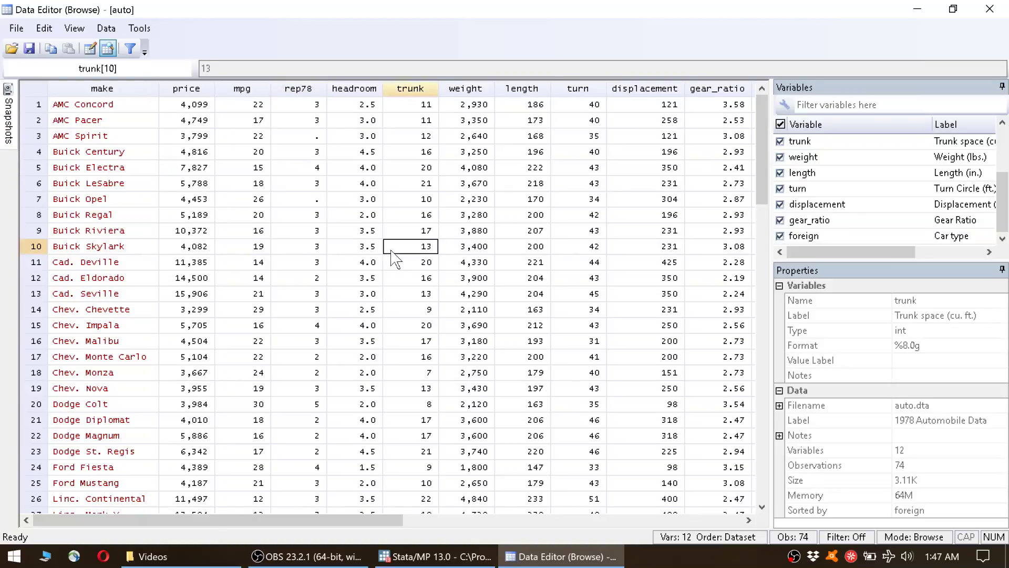
pyautogui.click(407, 215)
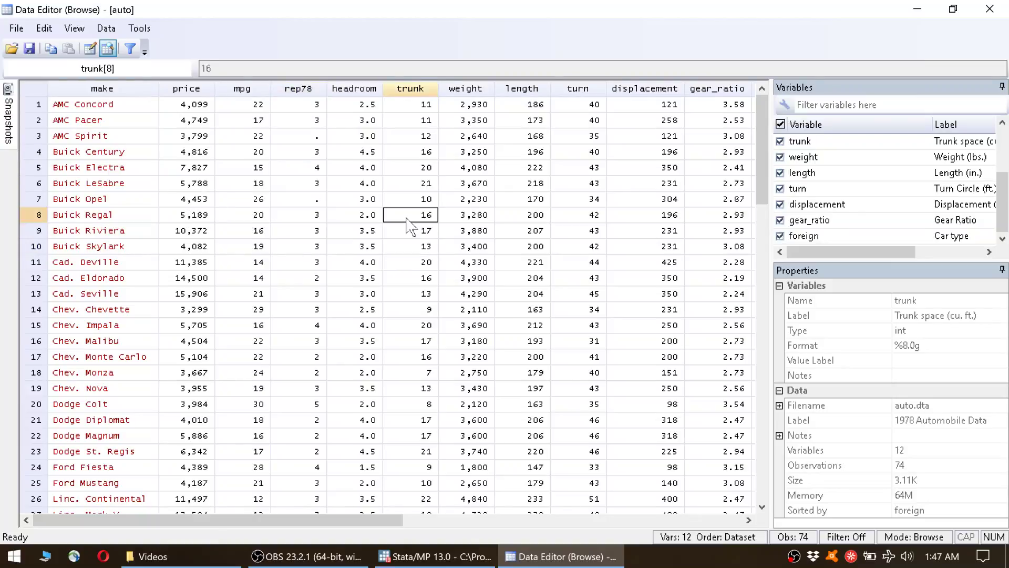
pyautogui.click(530, 293)
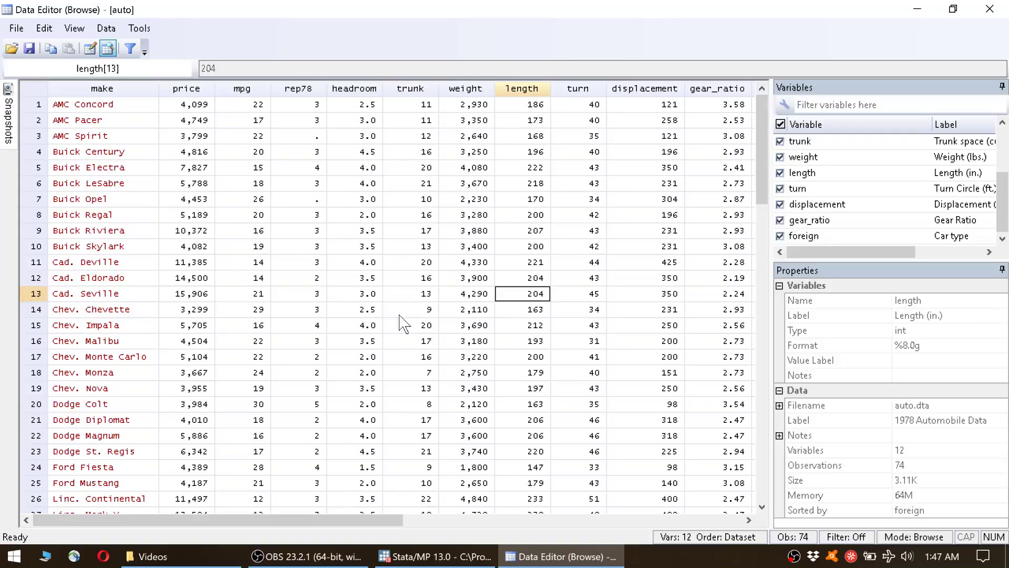
pyautogui.click(185, 198)
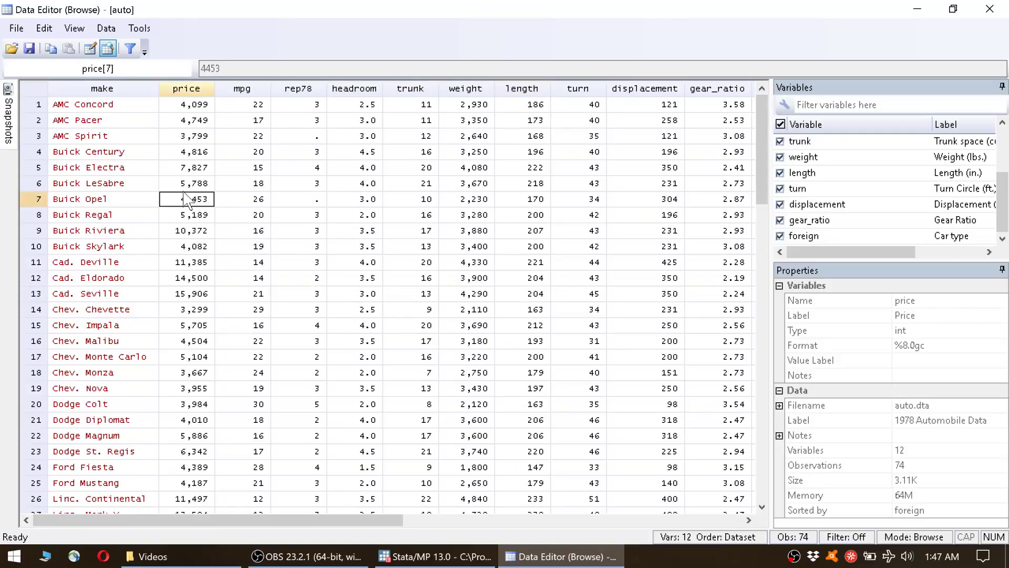
pyautogui.click(198, 172)
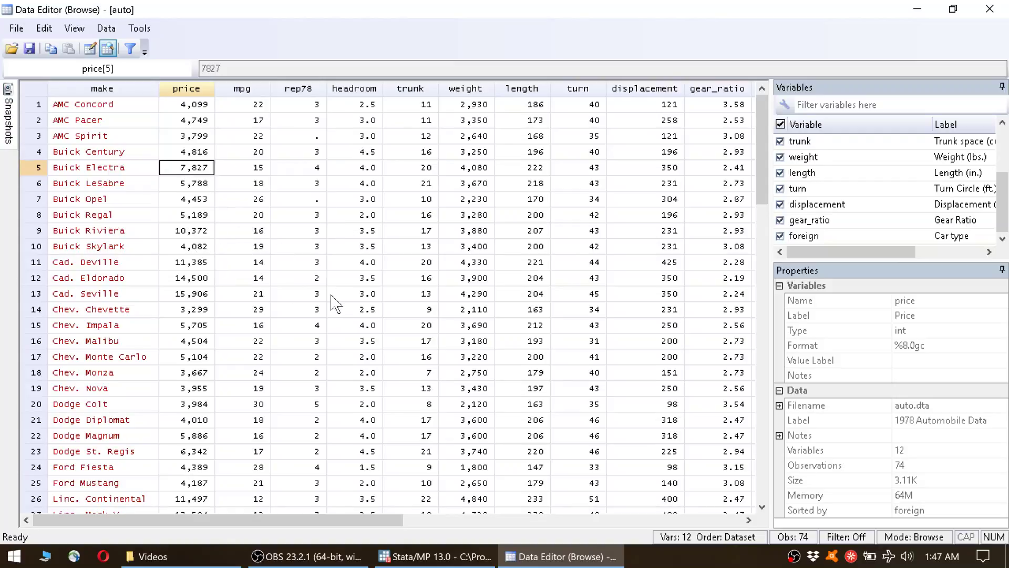
# Run the edit command from the main window and confirm switching the Data Editor to edit mode.
pyautogui.click(435, 561)
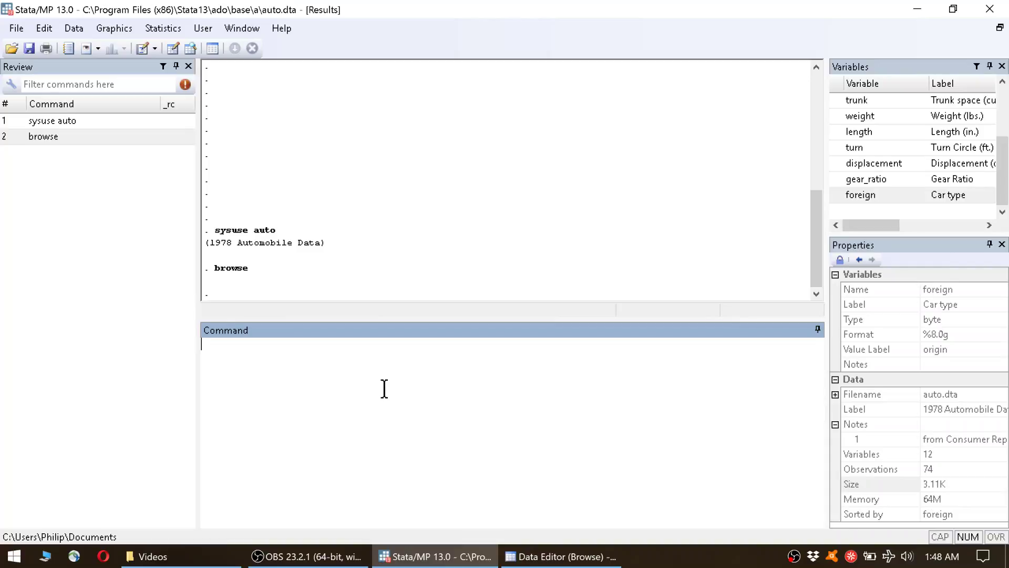
pyautogui.write('edit')
pyautogui.press('Return')
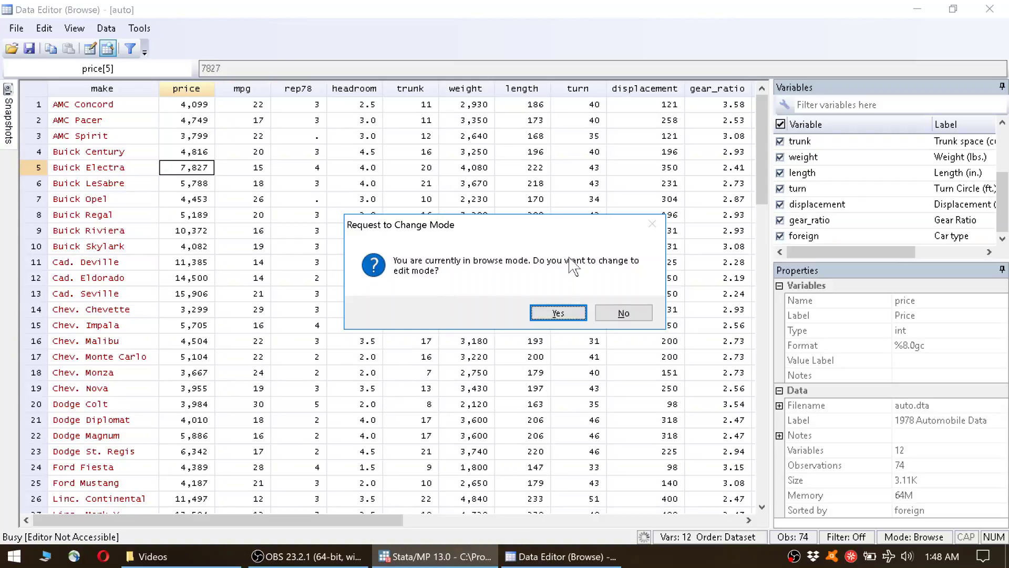
pyautogui.click(554, 314)
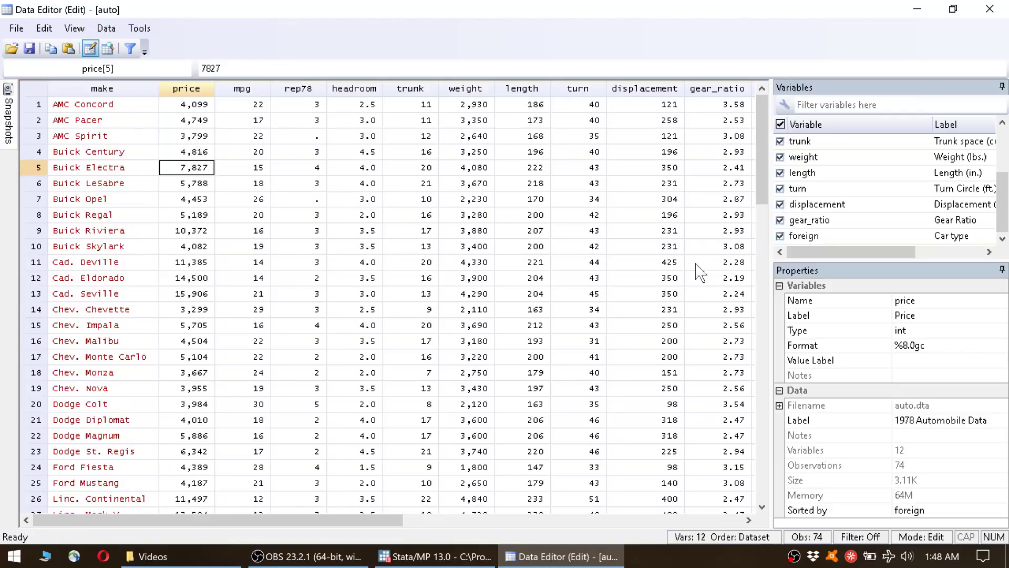
# Set headroom to 12374 in row 7 and 12374204 in row 9.
pyautogui.moveTo(761, 169); pyautogui.dragTo(760, 141)
pyautogui.moveTo(336, 520)
pyautogui.mouseDown()
pyautogui.moveTo(395, 521)
pyautogui.moveTo(322, 512)
pyautogui.mouseUp()
pyautogui.moveTo(761, 158)
pyautogui.mouseDown()
pyautogui.moveTo(758, 226)
pyautogui.moveTo(761, 155)
pyautogui.mouseUp()
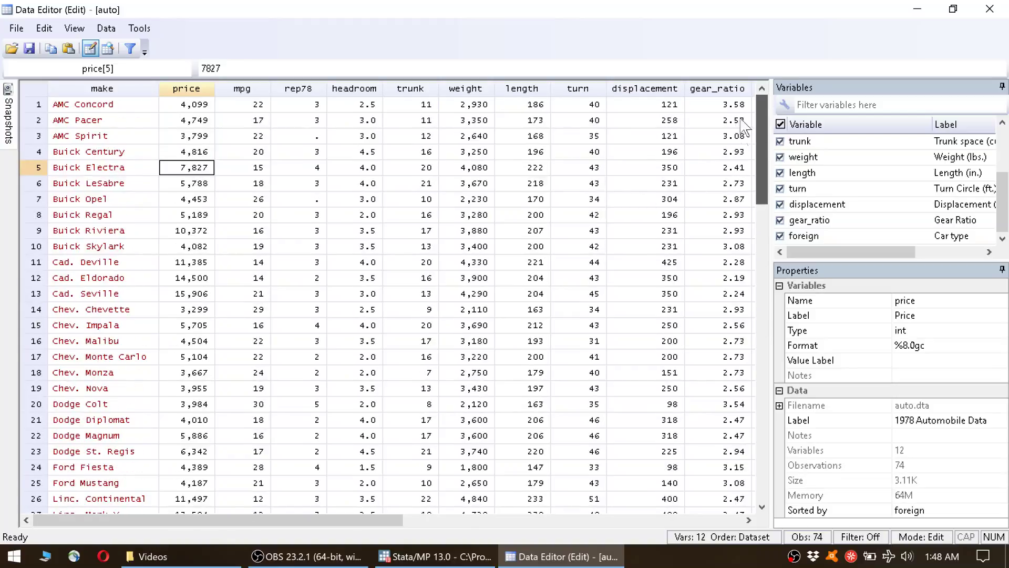
pyautogui.click(363, 201)
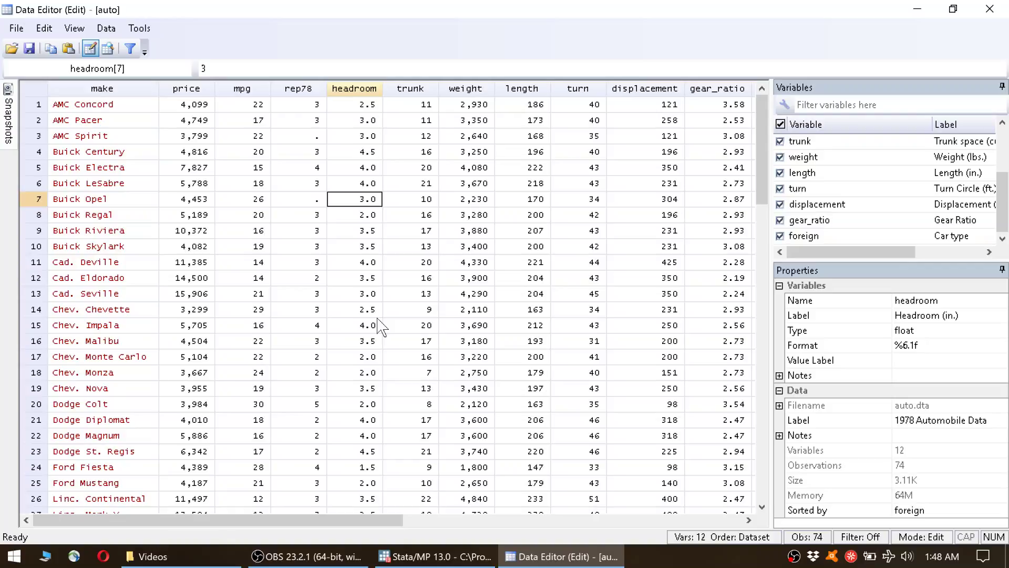
pyautogui.write('12374')
pyautogui.press('Return')
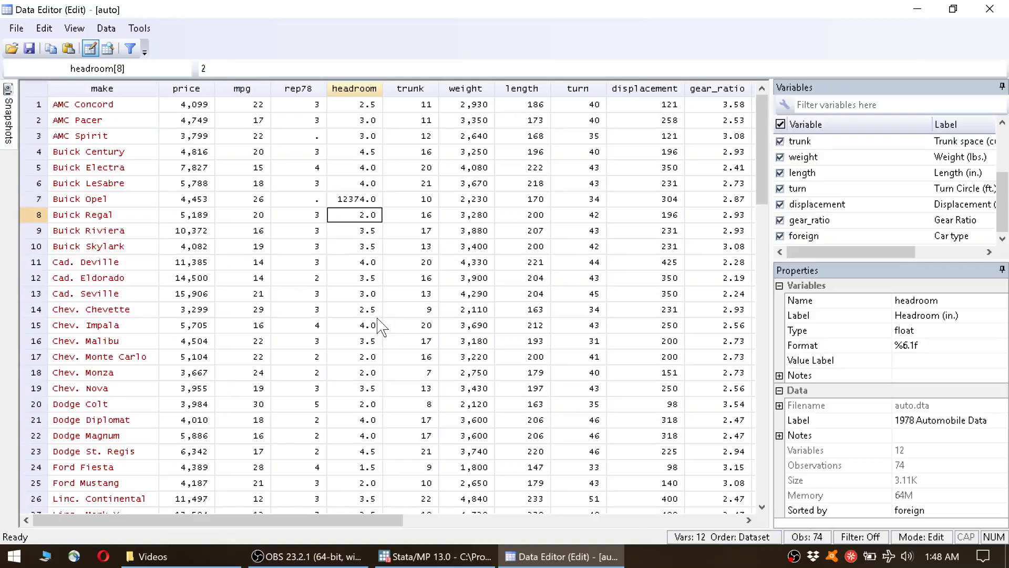
pyautogui.press('Down')
pyautogui.write('12374204')
pyautogui.press('Tab')
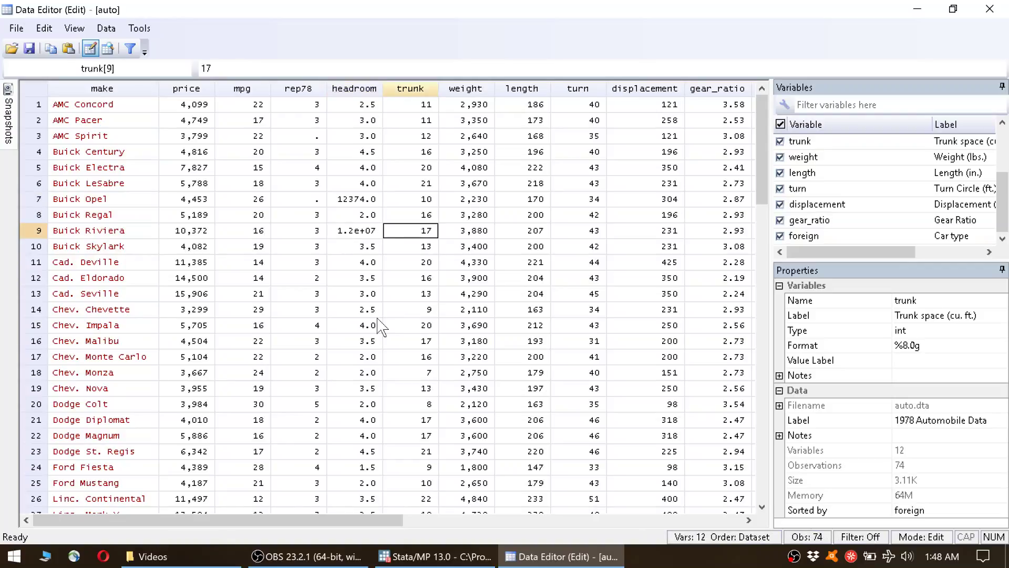
# Try entering 'ffs' in row 11's headroom, dismiss the type mismatch, then set row 13 to 4321.
pyautogui.press('Down')
pyautogui.press('Down')
pyautogui.press('Left')
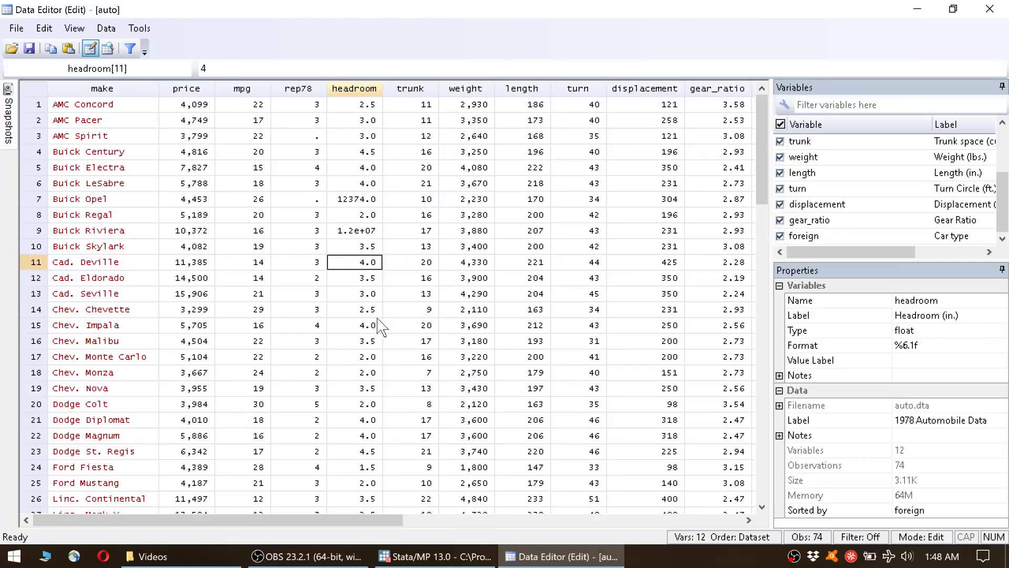
pyautogui.write('ffs')
pyautogui.press('Return')
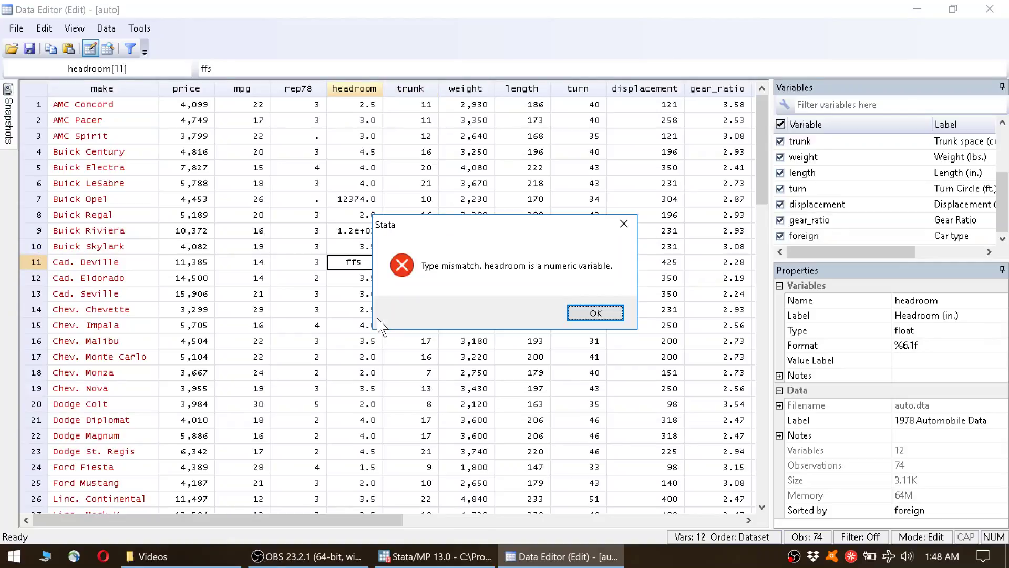
pyautogui.press('Return')
pyautogui.press('Down')
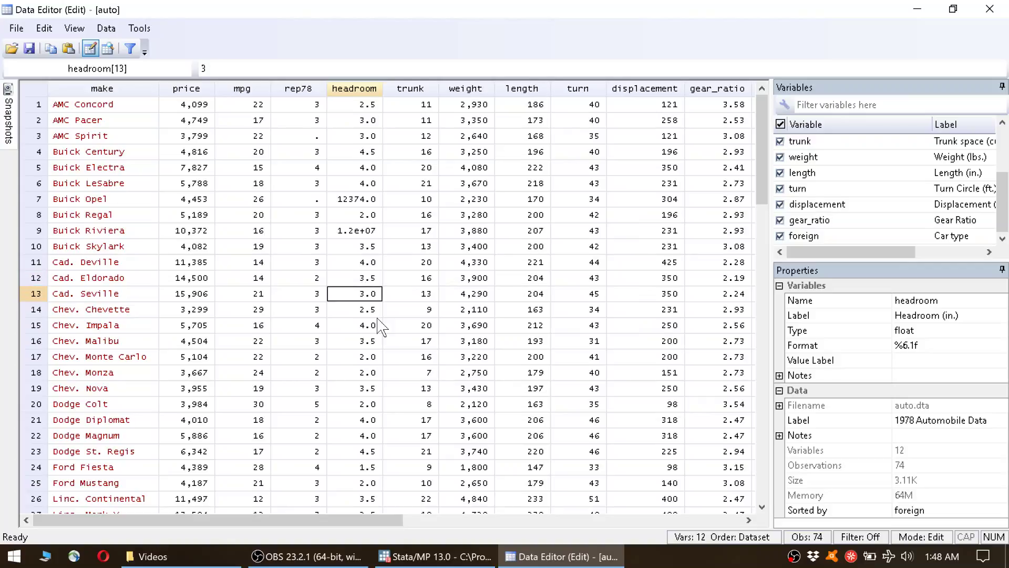
pyautogui.write('4321')
pyautogui.press('Return')
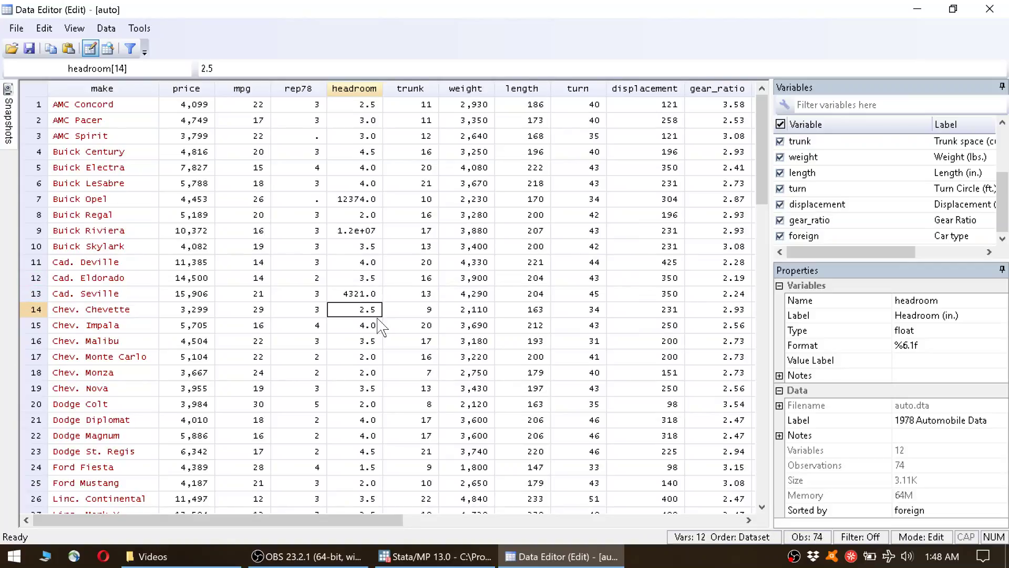
# Check the repair records of rows 12, 13 and 16, then return to the main Stata window.
pyautogui.scroll(-1, 381, 327)
pyautogui.scroll(1, 376, 331)
pyautogui.moveTo(379, 519)
pyautogui.mouseDown()
pyautogui.moveTo(484, 518)
pyautogui.moveTo(374, 518)
pyautogui.mouseUp()
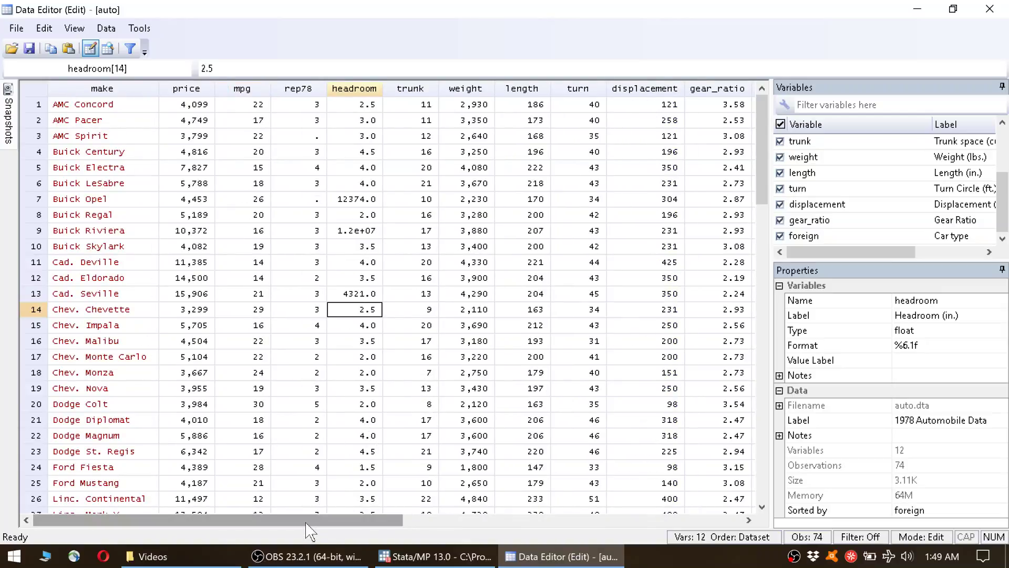
pyautogui.moveTo(322, 524)
pyautogui.mouseDown()
pyautogui.moveTo(332, 525)
pyautogui.moveTo(318, 524)
pyautogui.mouseUp()
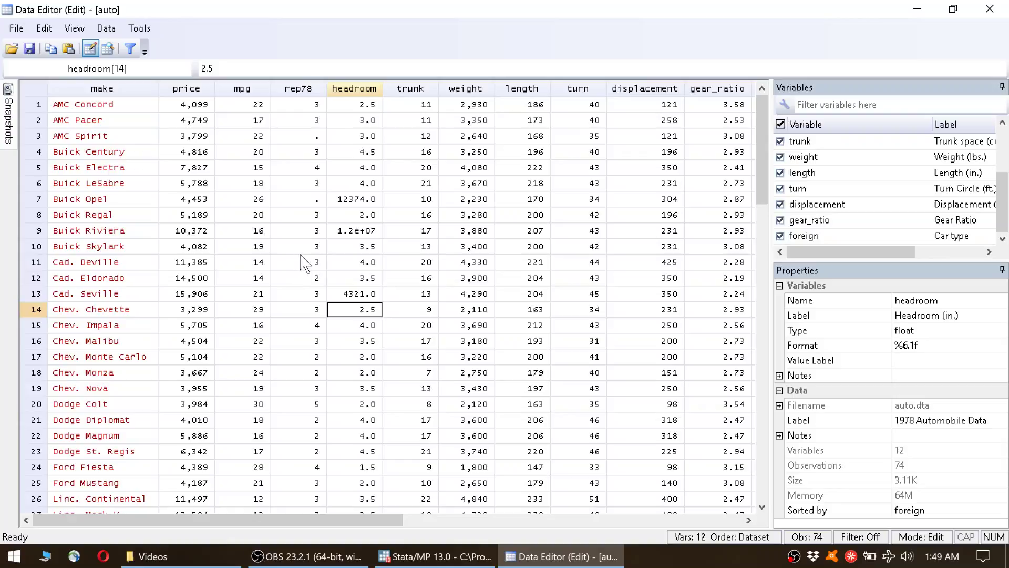
pyautogui.click(289, 280)
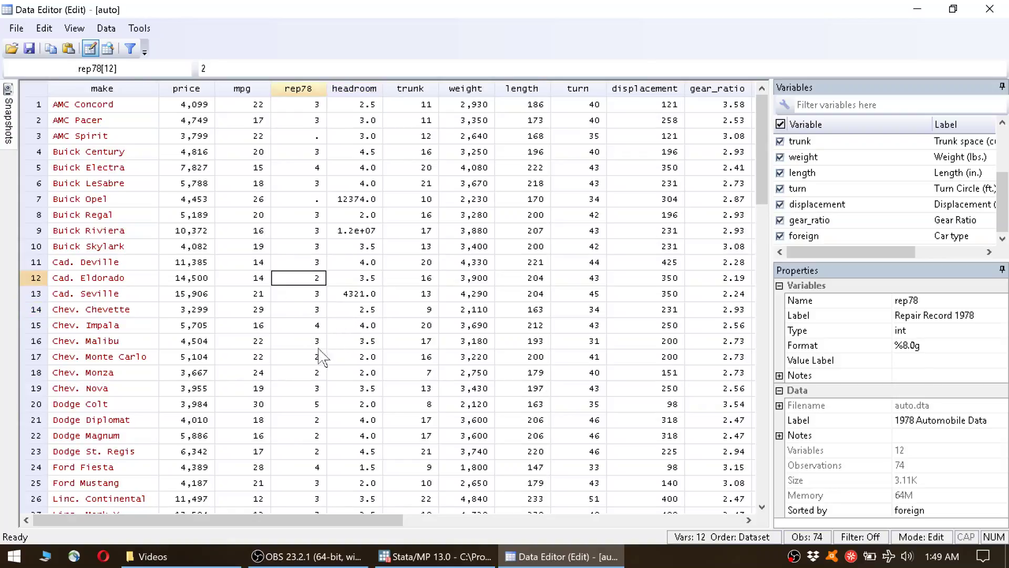
pyautogui.click(347, 311)
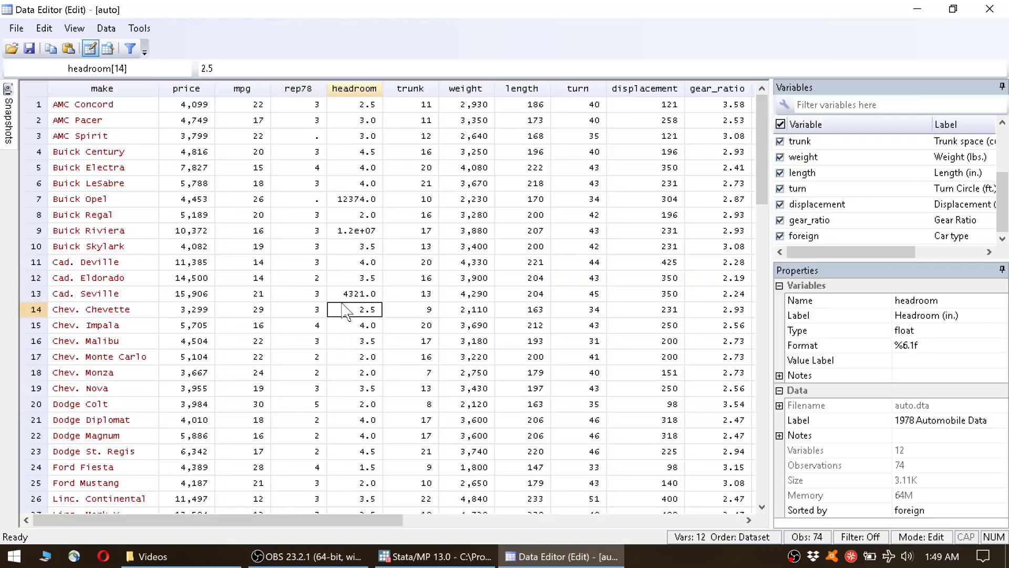
pyautogui.click(323, 347)
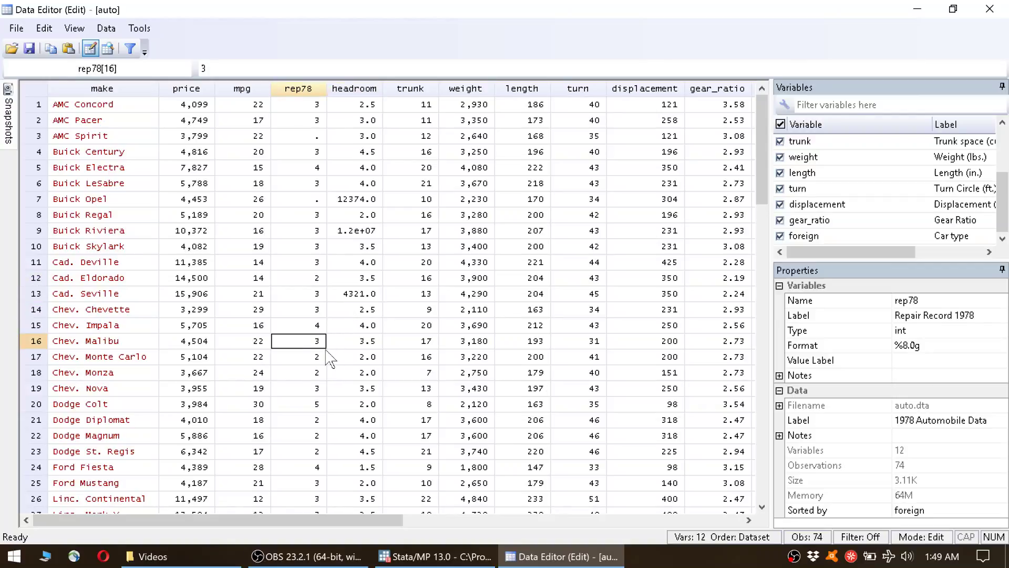
pyautogui.click(297, 293)
pyautogui.click(437, 556)
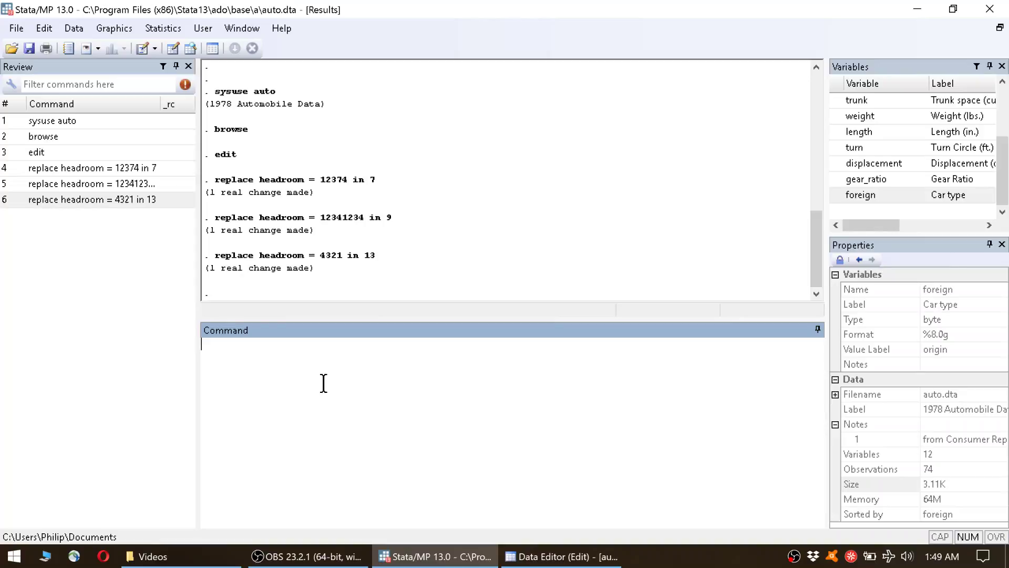
pyautogui.press('pageup')
pyautogui.press('pageup')
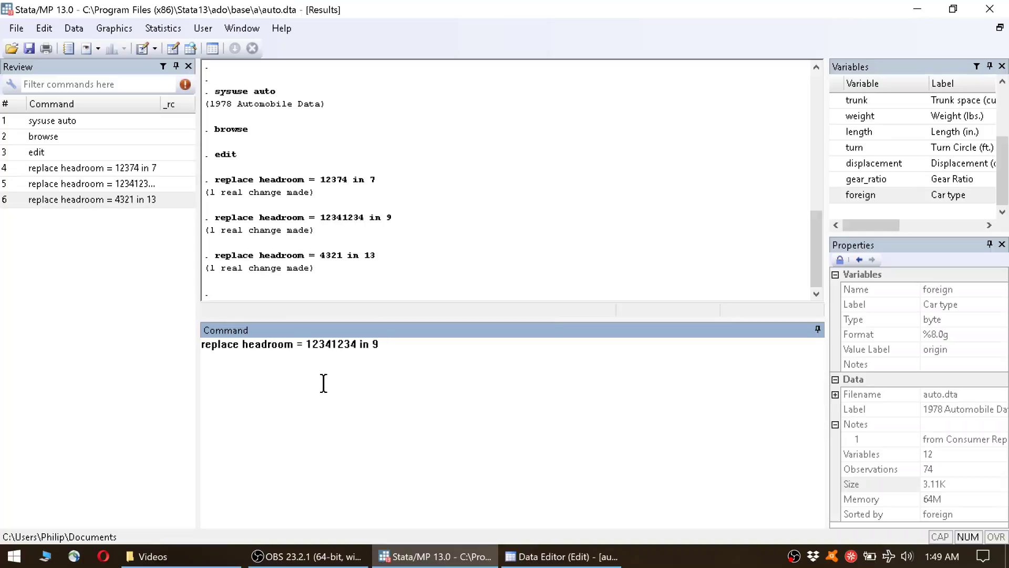
pyautogui.press('pageup')
pyautogui.press('pageup')
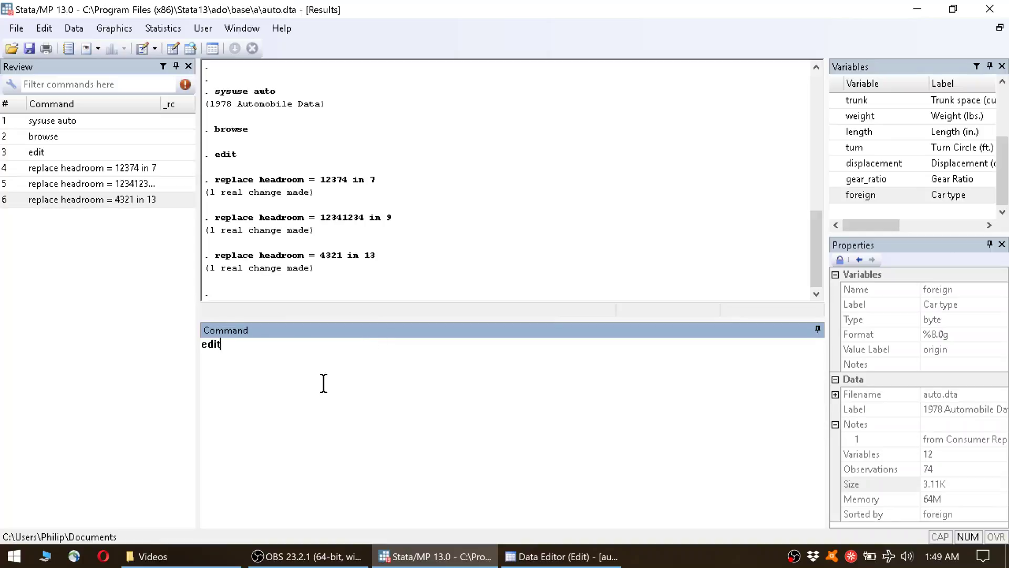
pyautogui.press('pageup')
pyautogui.press('pageup')
pyautogui.press('pageup')
pyautogui.press('pagedown')
pyautogui.press('pageup')
pyautogui.press('pagedown')
pyautogui.press('pagedown')
pyautogui.press('pagedown')
pyautogui.press('pagedown')
pyautogui.press('pagedown')
pyautogui.press('pagedown')
pyautogui.press('pagedown')
pyautogui.press('pageup')
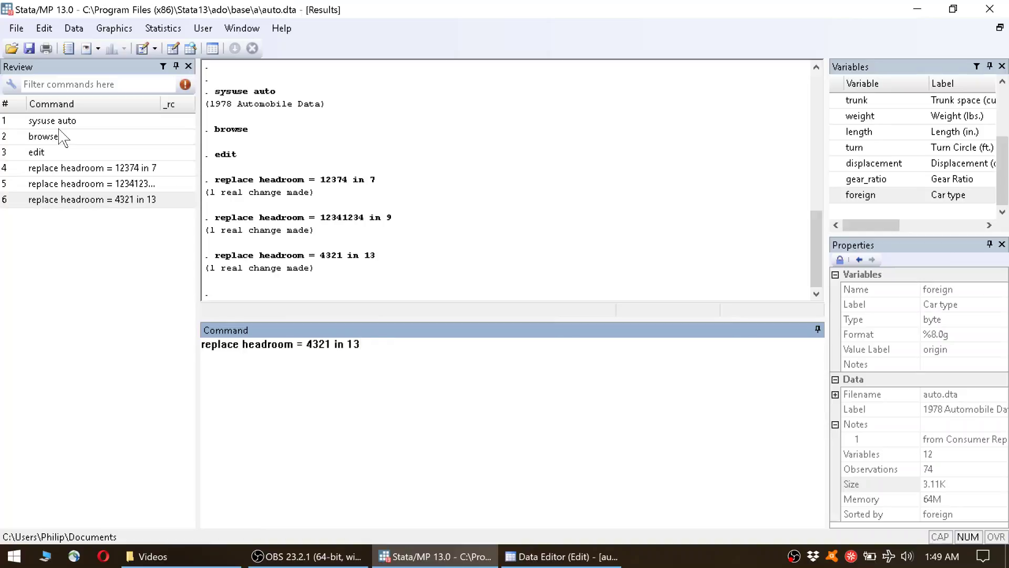
pyautogui.press('pageup')
pyautogui.press('pagedown')
pyautogui.press('pagedown')
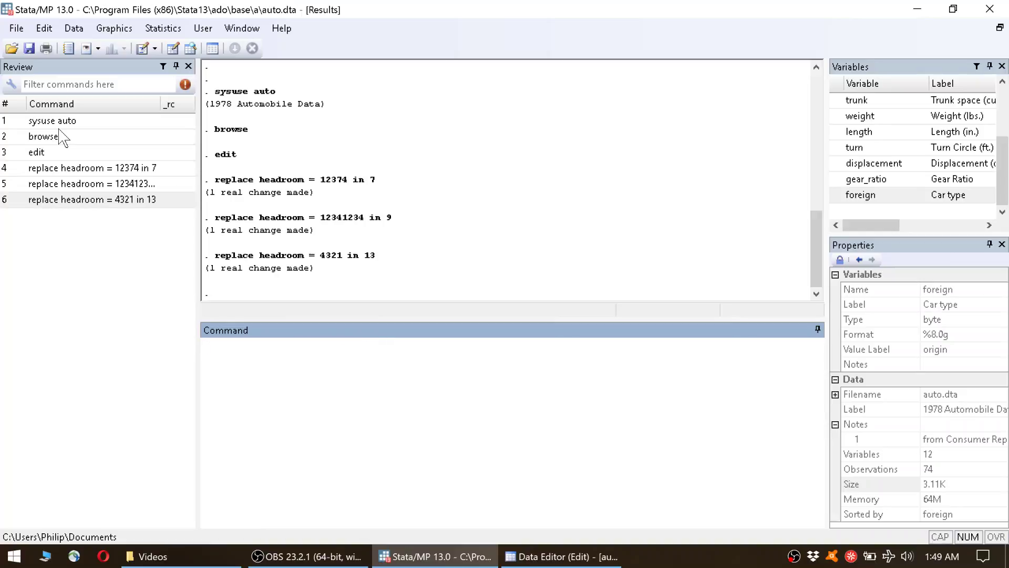
pyautogui.press('pageup')
pyautogui.press('pagedown')
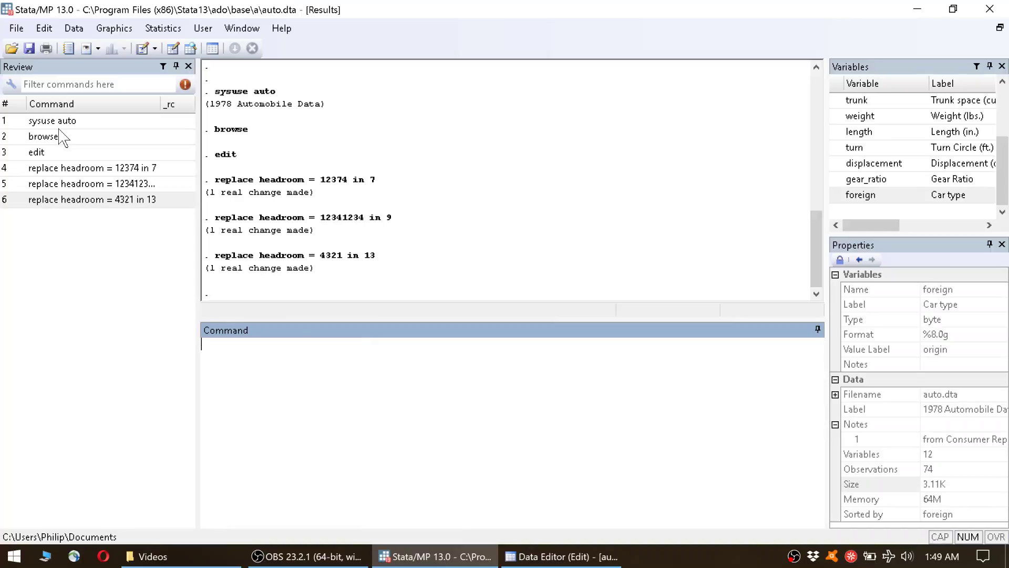